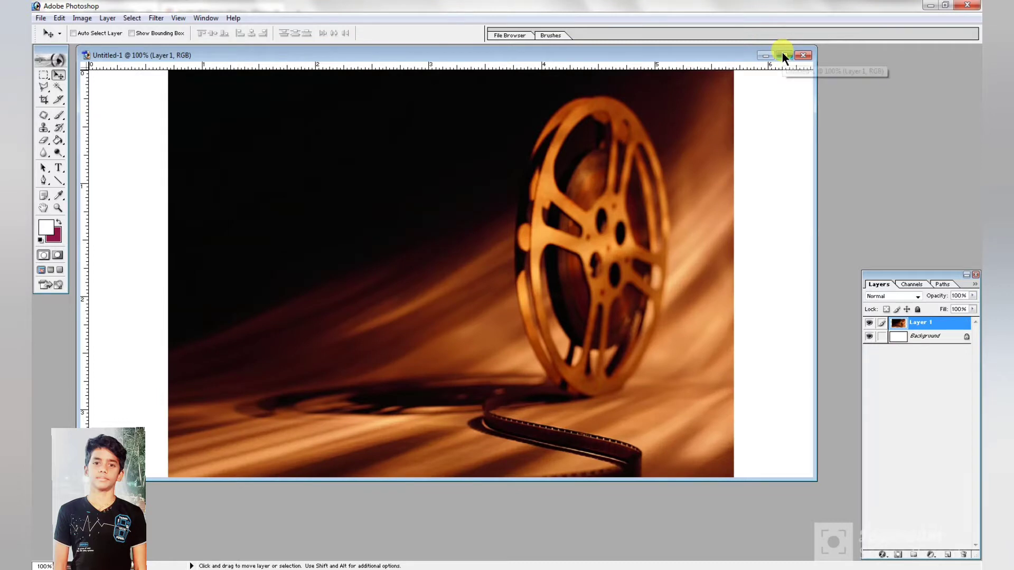
- Maximise the document and stretch the film reel layer sideways until it covers the whole canvas
click(783, 55)
key(ctrl+t)
drag(803, 301, 871, 311)
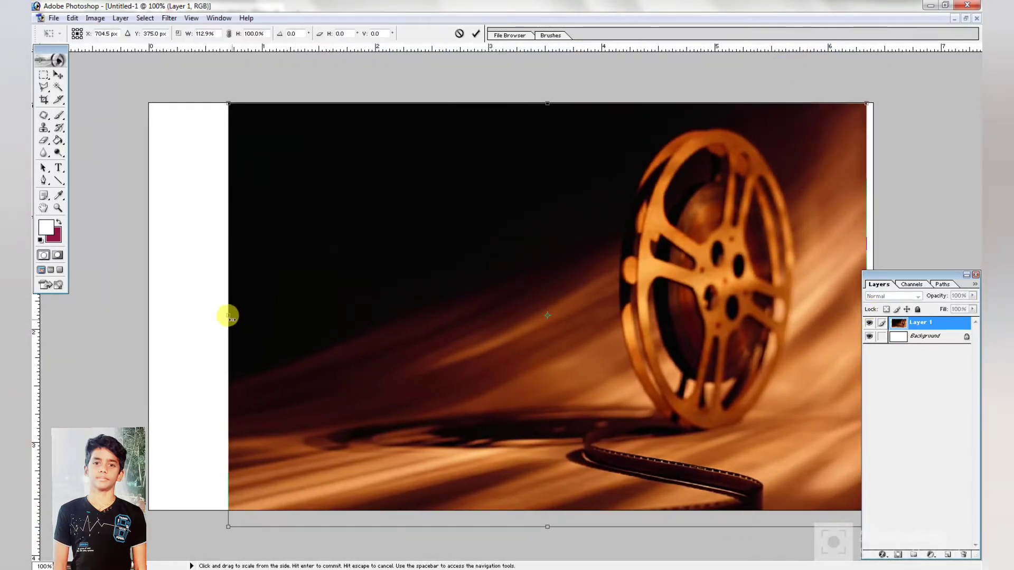
drag(229, 316, 157, 307)
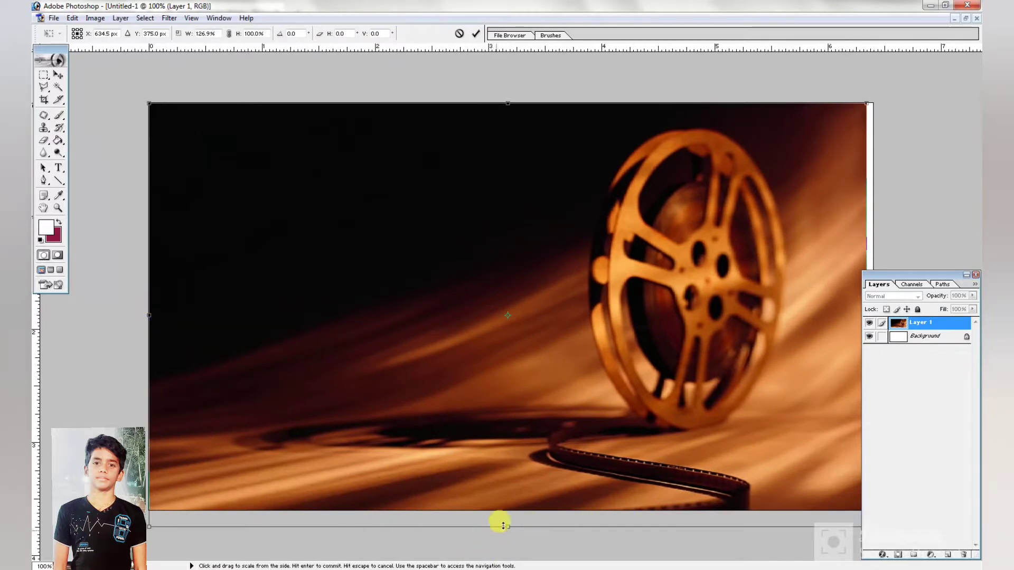
mouse_move(508, 527)
mouse_down()
mouse_move(518, 502)
mouse_move(510, 518)
mouse_up()
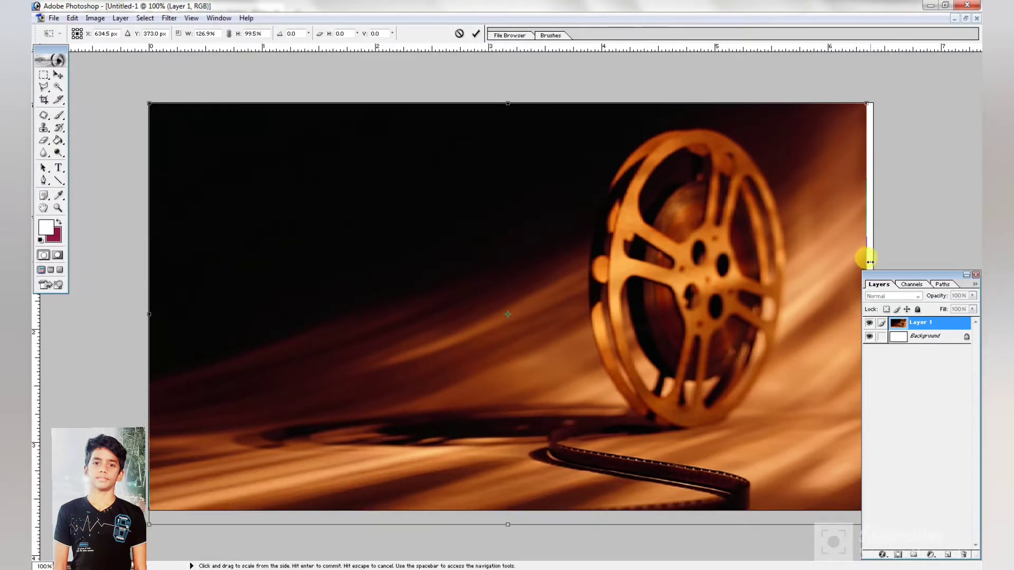
drag(873, 261, 873, 256)
key(Return)
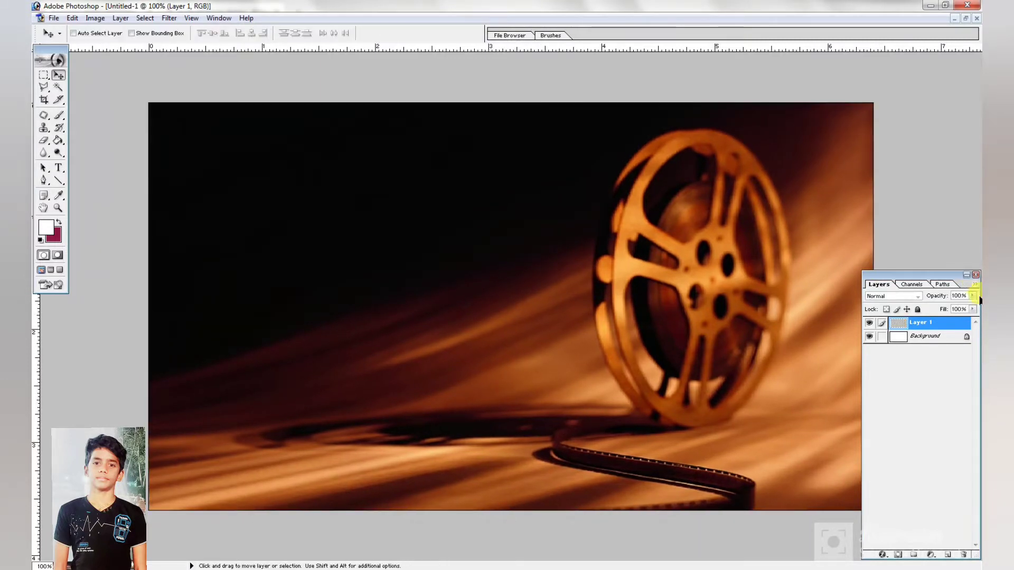
- Set the film reel layer's opacity to 60% and add a new empty layer above it
text(60)
key(Return)
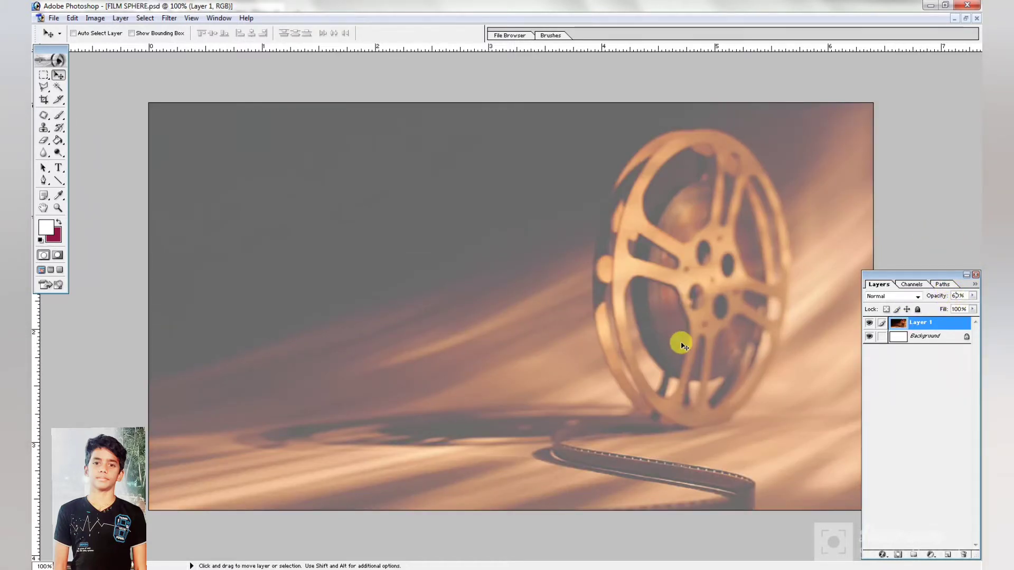
click(948, 555)
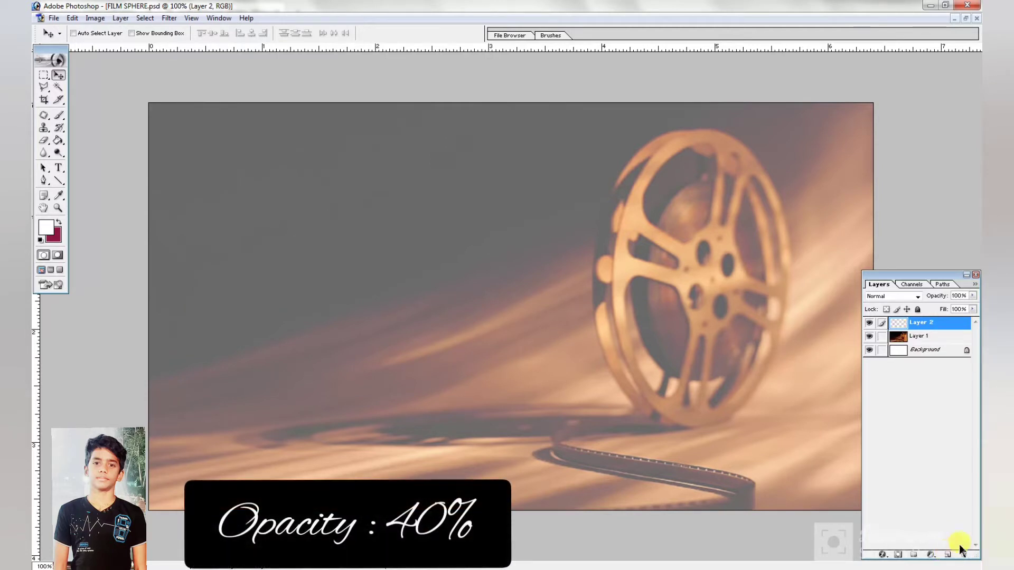
- Select a small square area near the canvas's upper-left corner and fill it with the maroon colour
click(43, 77)
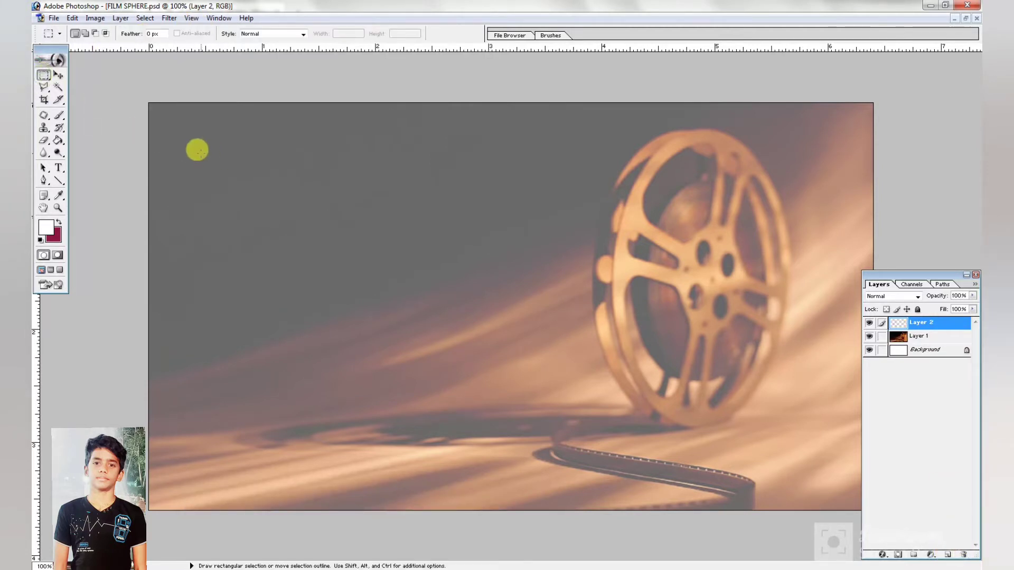
drag(201, 153, 242, 199)
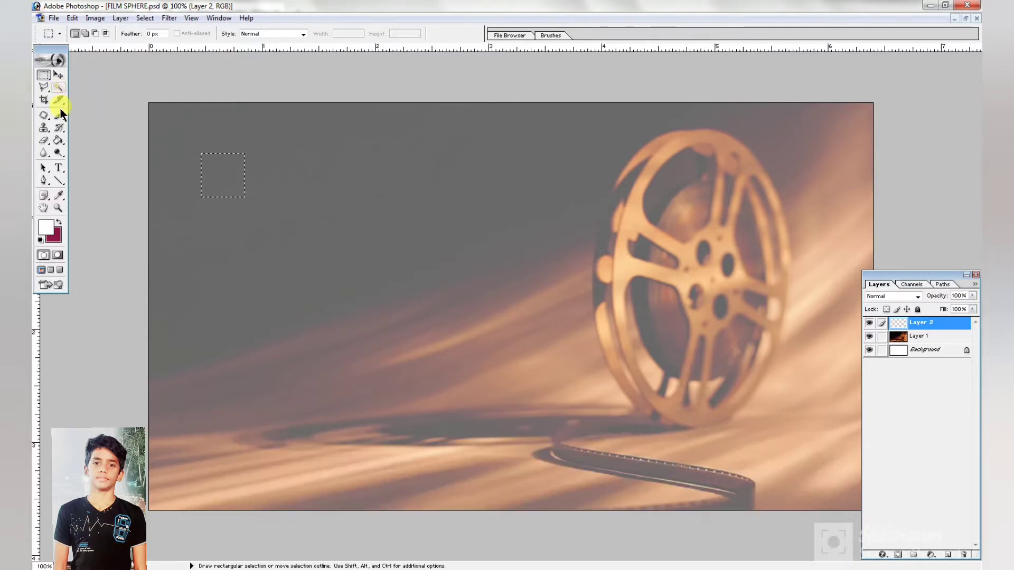
click(59, 140)
click(219, 183)
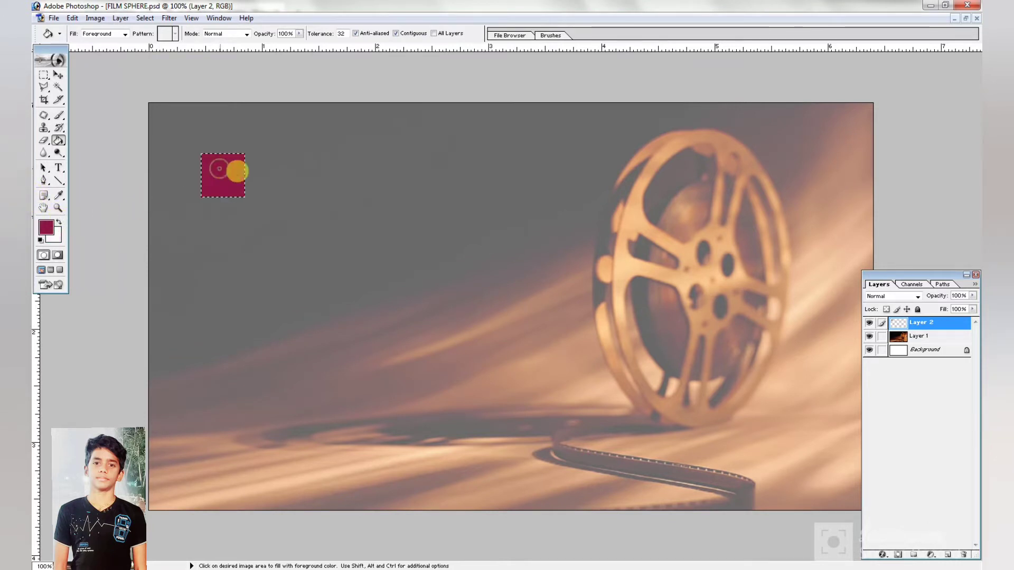
- Add a white Stroke effect of 2 px to the maroon square's layer
click(881, 555)
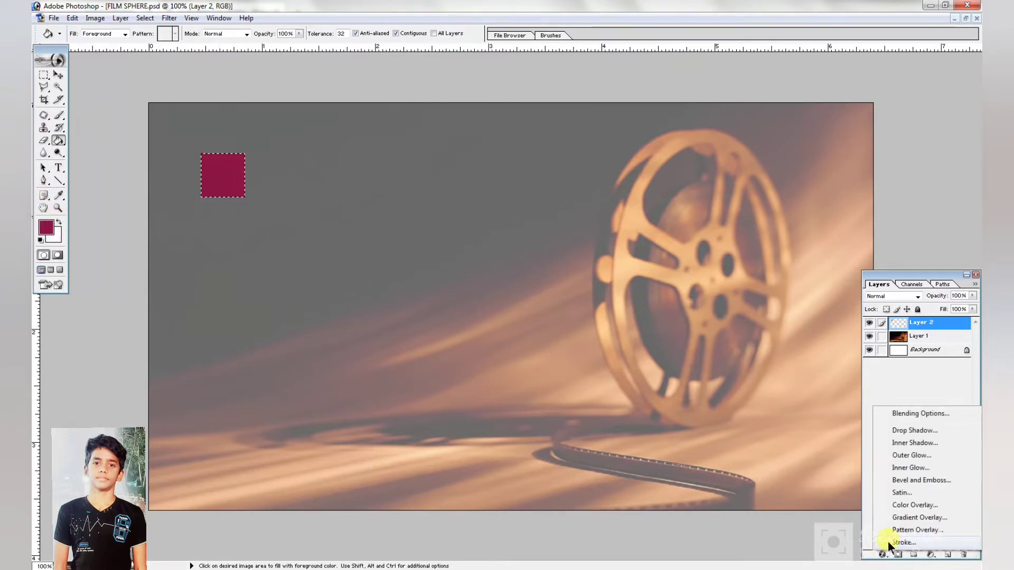
click(889, 541)
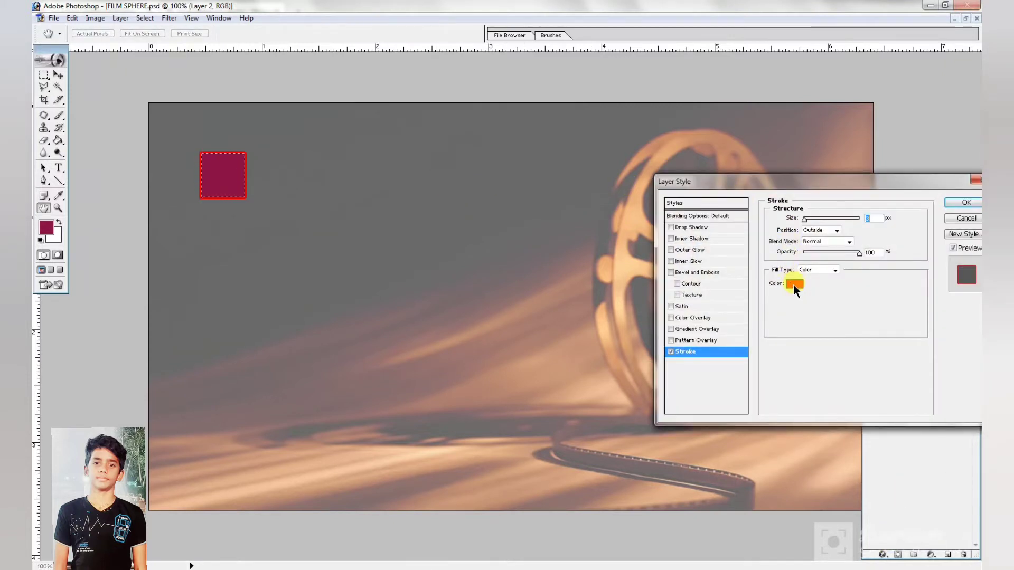
click(793, 284)
drag(570, 378, 458, 305)
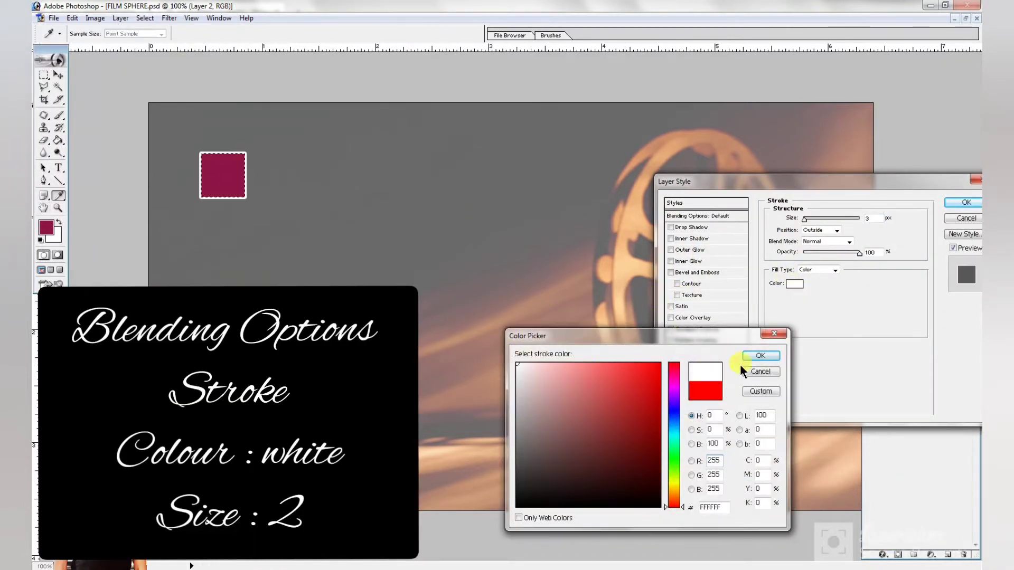
click(761, 355)
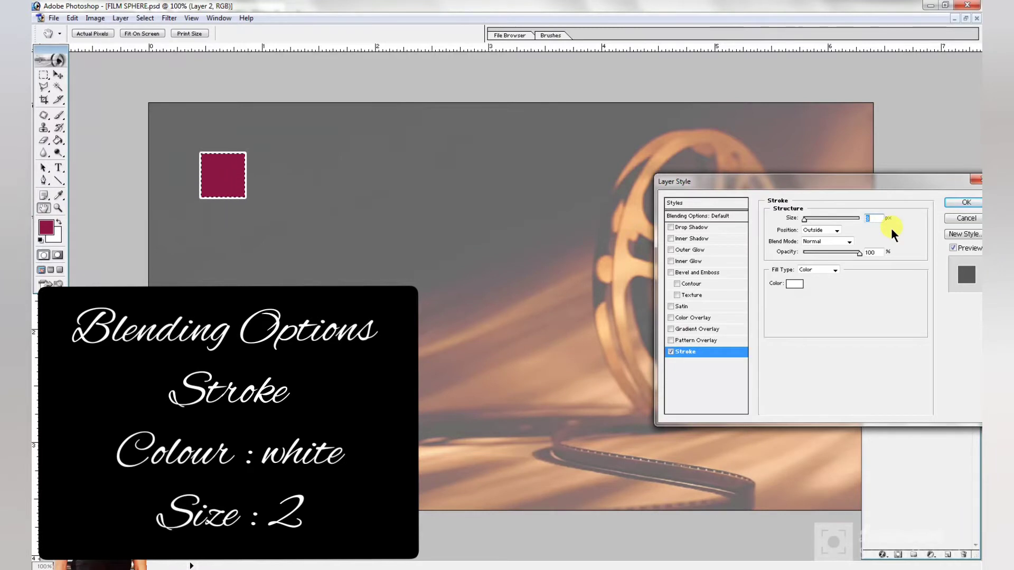
text(2)
click(959, 201)
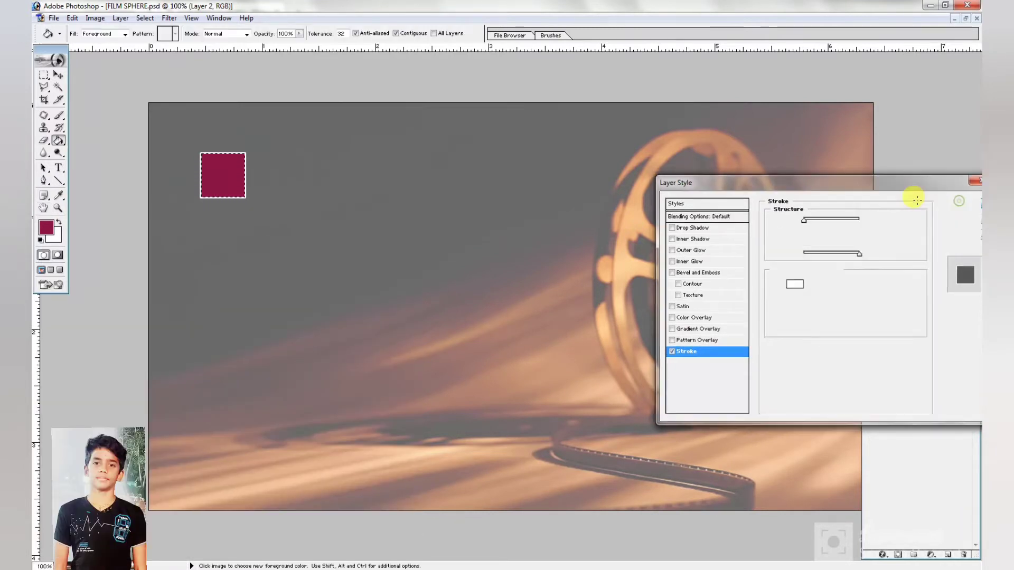
- Duplicate the stroked square twice and place the copies beside it to form a row of three adjoining squares
click(59, 75)
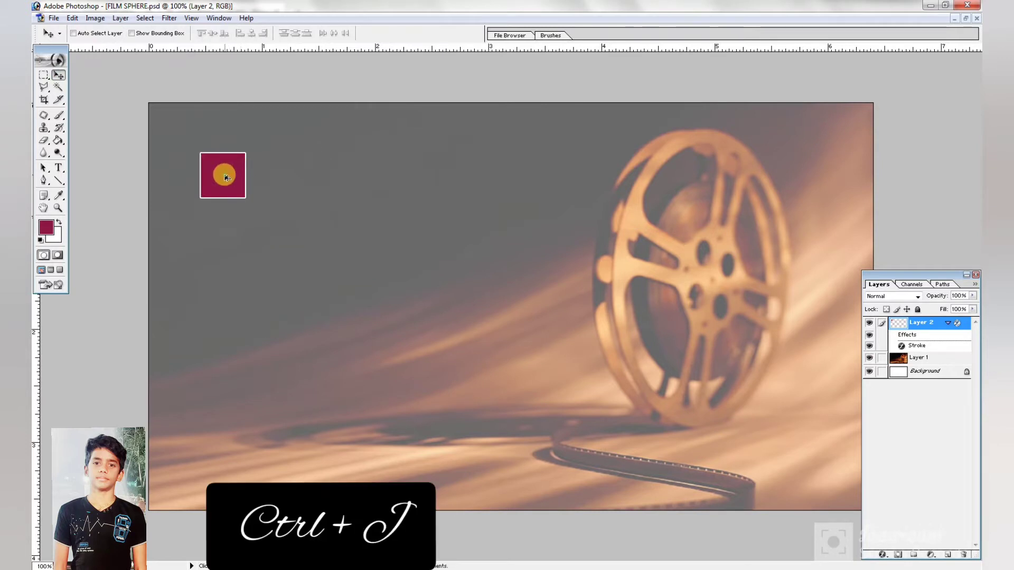
drag(226, 177, 271, 178)
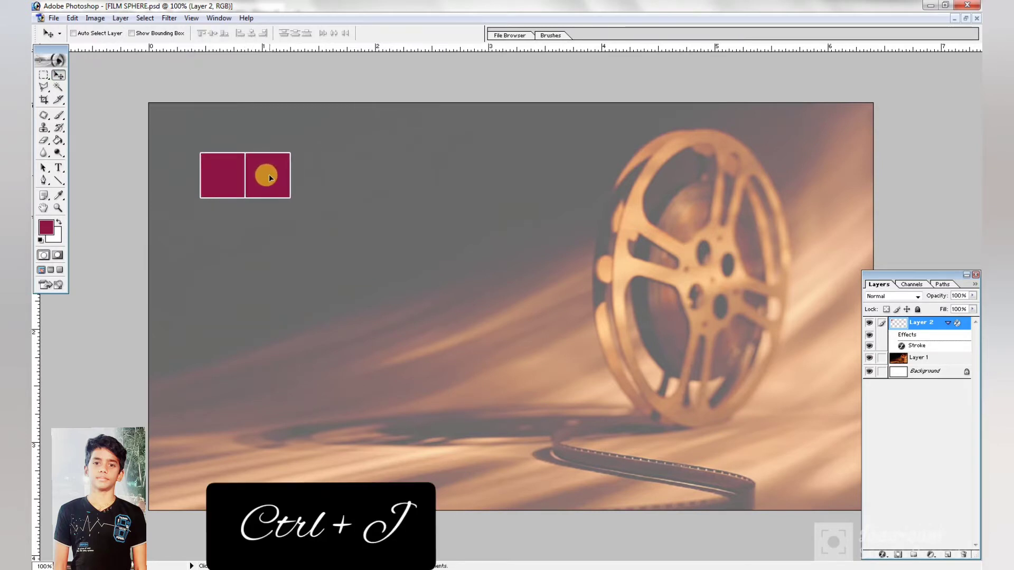
key(ctrl+j)
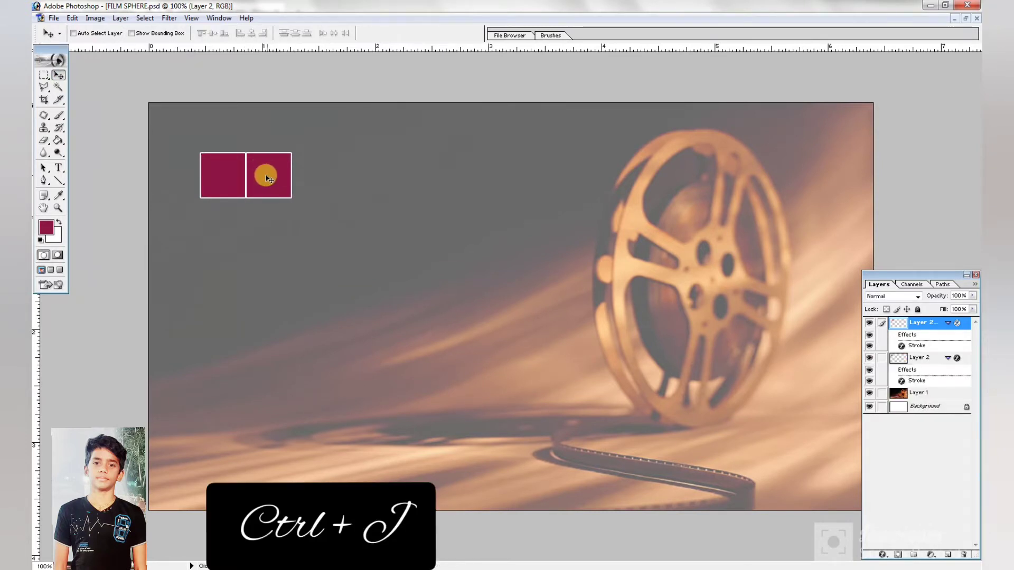
drag(266, 178, 314, 178)
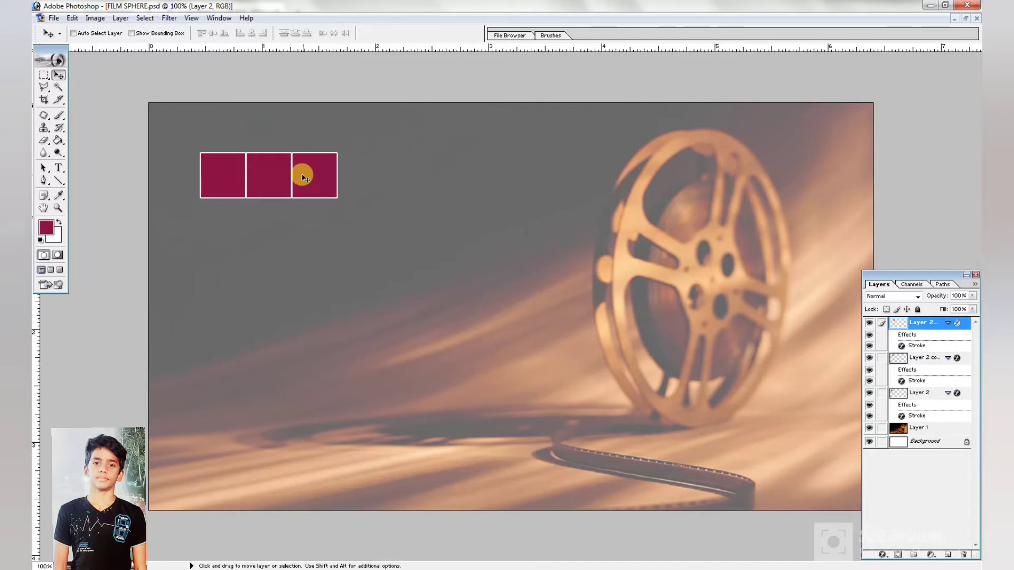
mouse_move(304, 178)
mouse_down()
mouse_move(305, 225)
mouse_move(309, 188)
mouse_up()
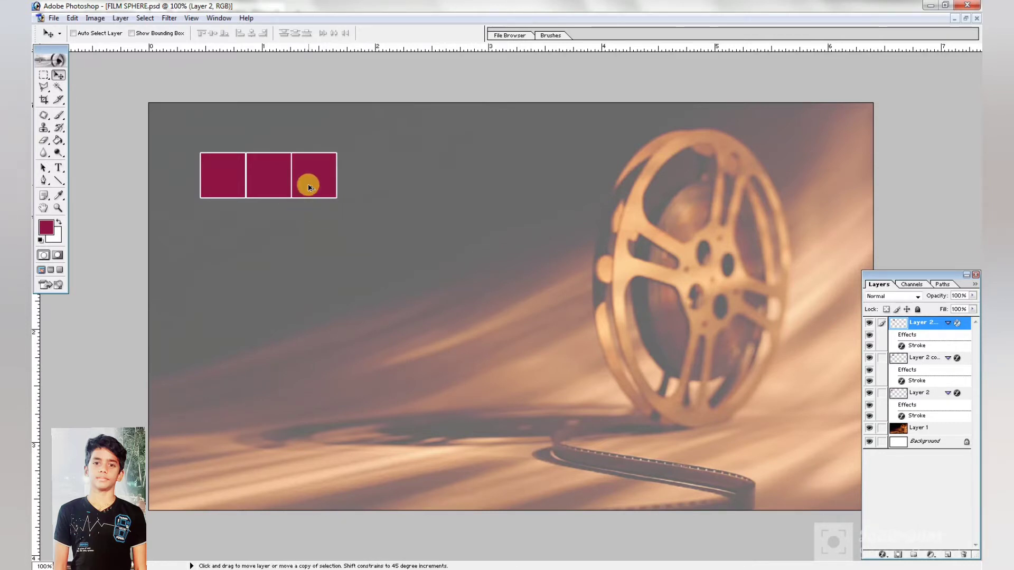
- Extend the squares with further copies into an aligned grid of two rows and four columns
drag(309, 233, 358, 183)
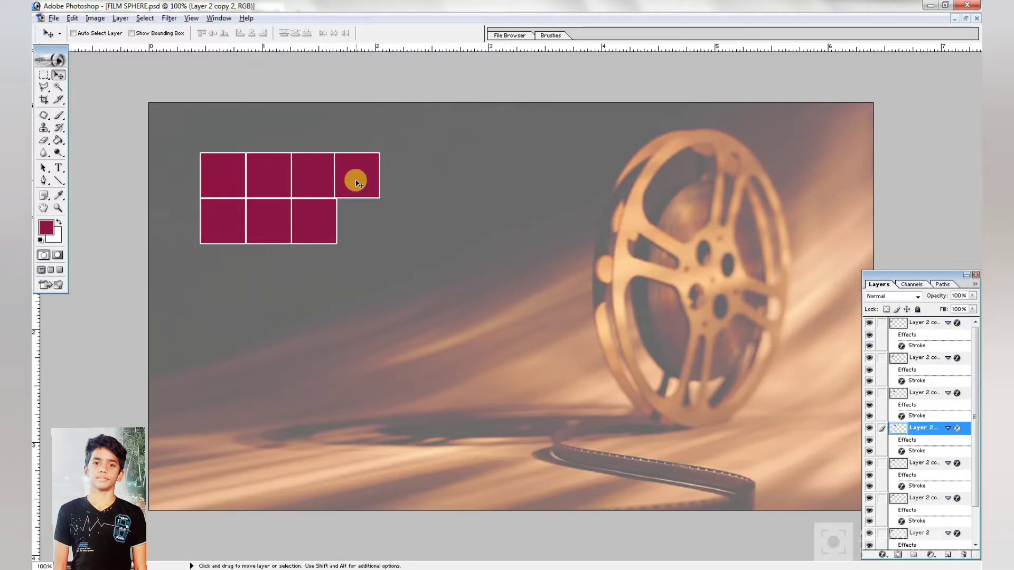
key(Left)
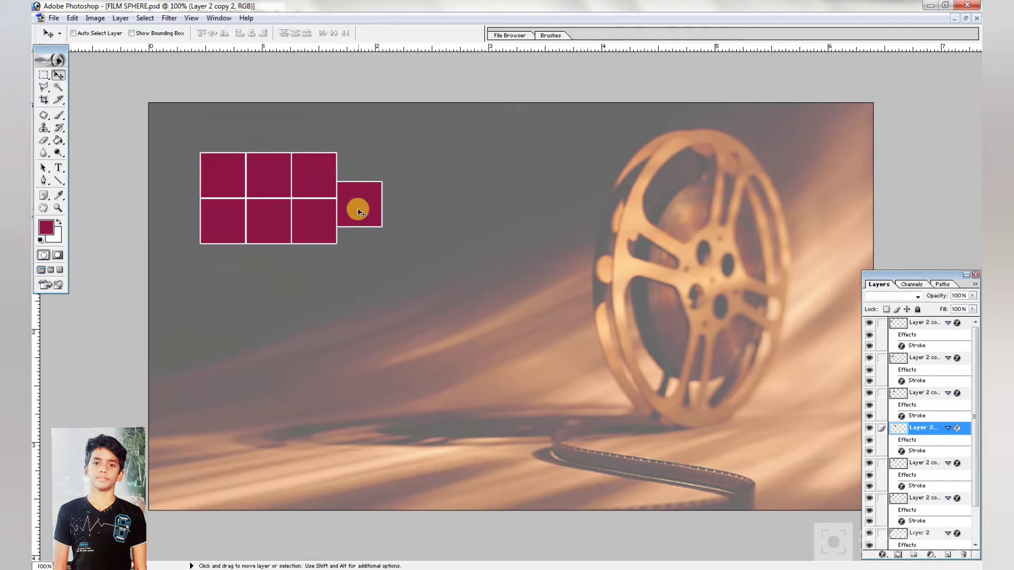
key(ctrl+z)
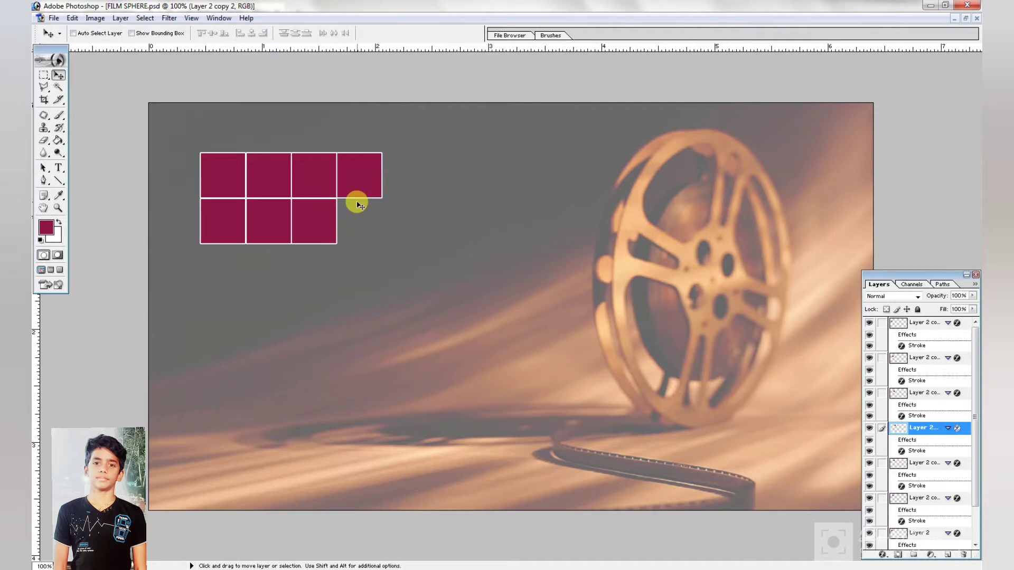
drag(397, 160, 397, 193)
key(shift+Down)
key(shift+Down)
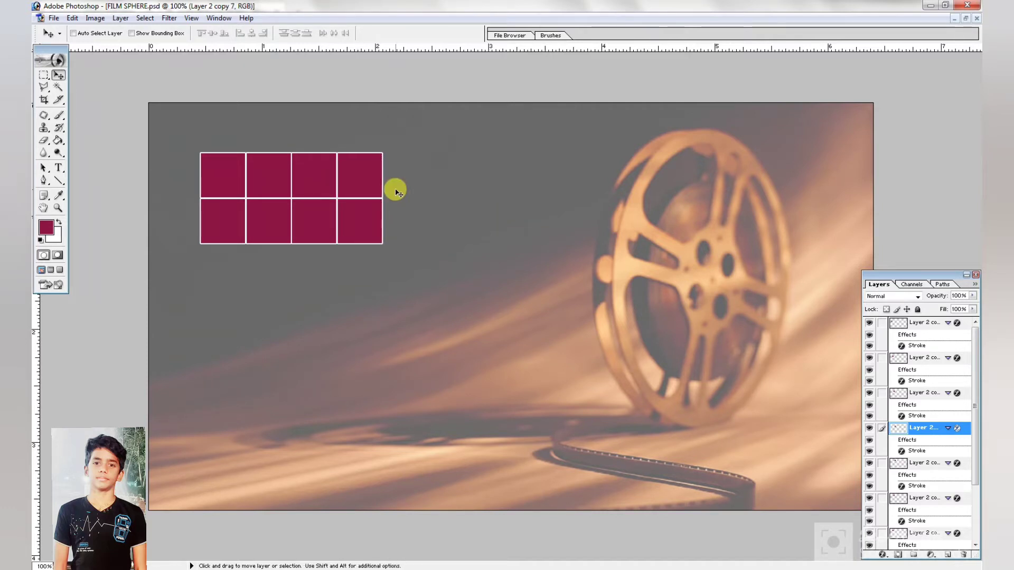
ctrl+click(233, 177)
key(ctrl+o)
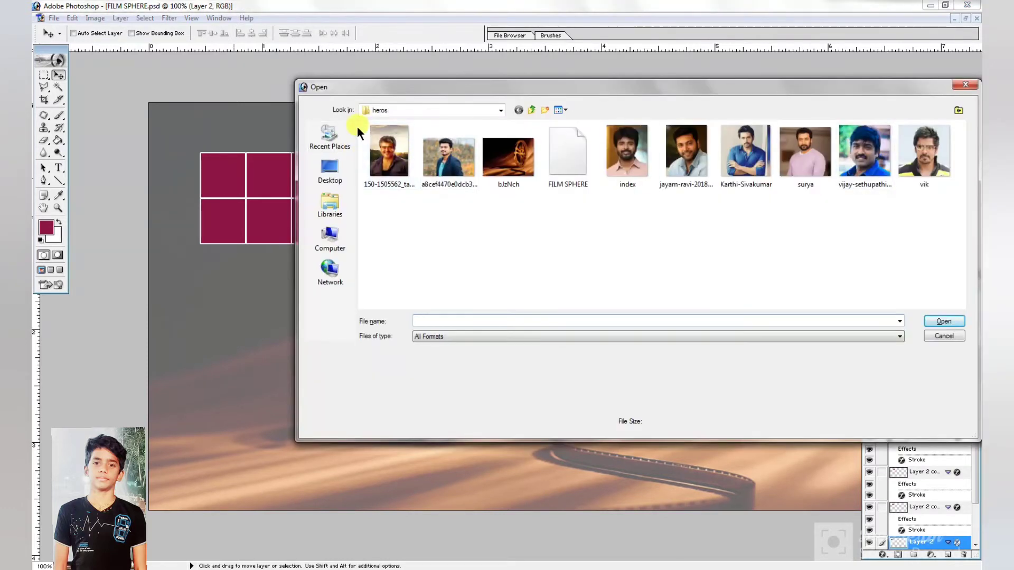
click(389, 156)
double_click(388, 155)
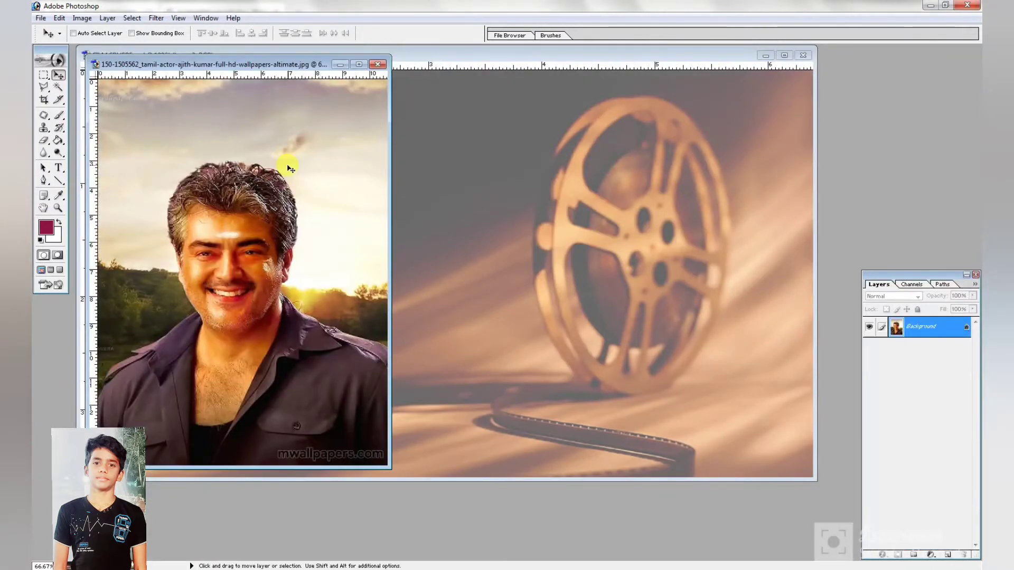
drag(289, 169, 217, 138)
- Scale the first portrait down over the top row's first square and clip it to that square
key(ctrl+t)
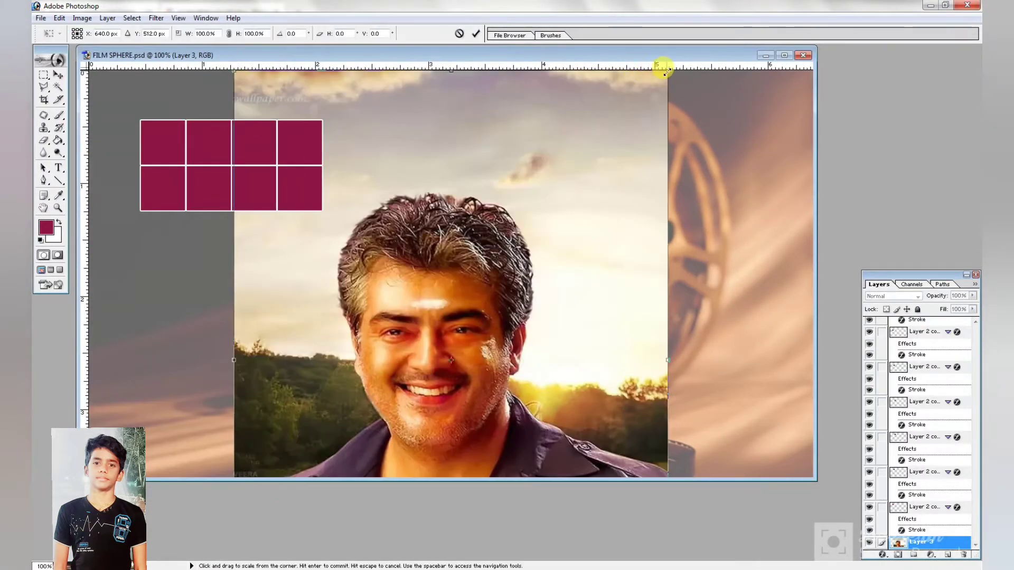
drag(668, 72, 423, 397)
drag(340, 427, 243, 140)
drag(326, 108, 224, 146)
key(Return)
key(ctrl+g)
- Paste the dark-jacketed man's portrait above the top row's second square, scale it down and clip it to that square
ctrl+click(226, 146)
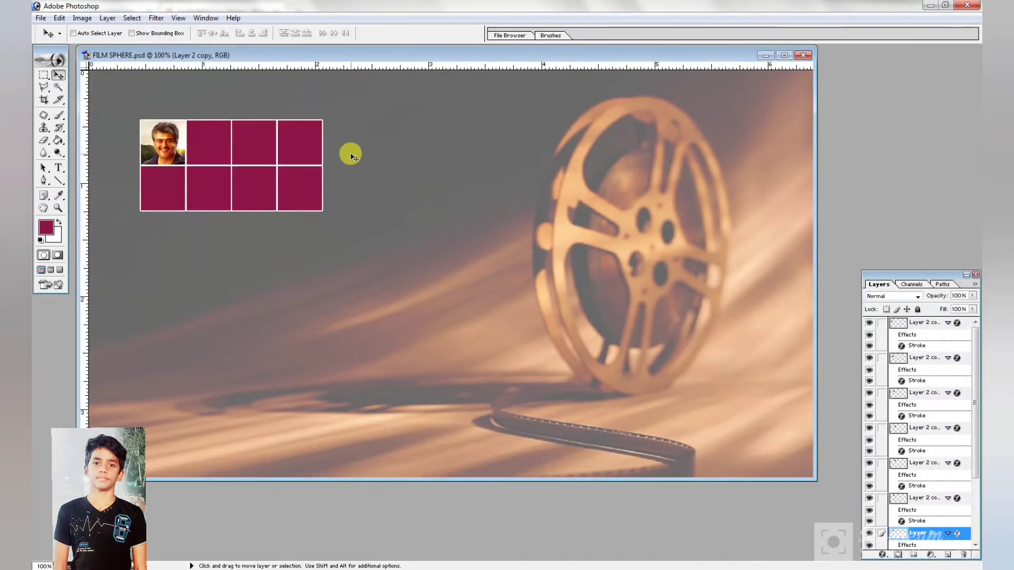
key(ctrl+v)
key(ctrl+t)
drag(600, 160, 390, 311)
drag(359, 345, 239, 151)
key(Return)
key(ctrl+g)
- Copy the whole surya.jpg photo and paste it into FILM SPHERE.psd above the top row's third square
ctrl+click(254, 150)
key(ctrl+o)
click(746, 156)
double_click(806, 155)
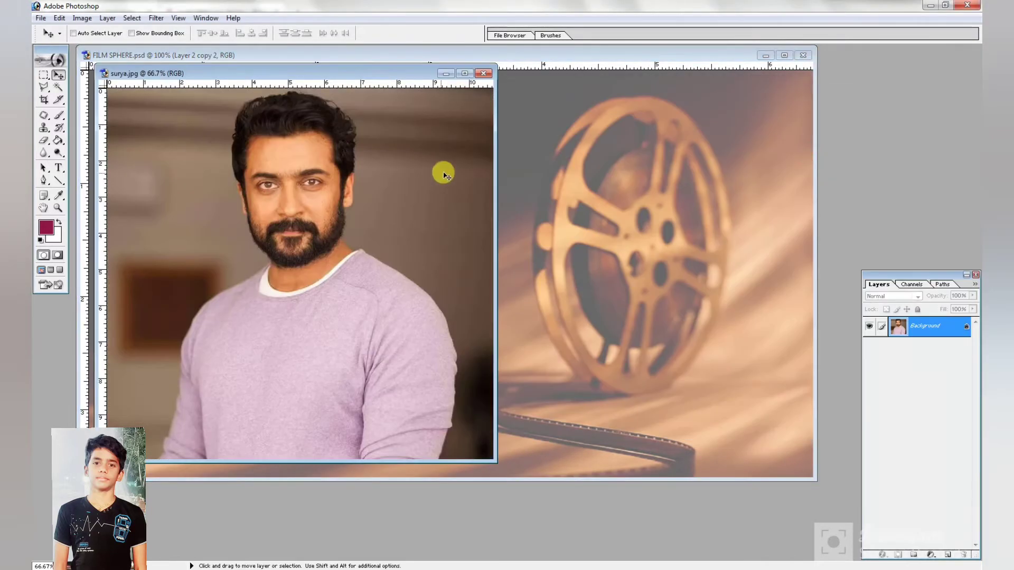
key(ctrl+a)
key(ctrl+c)
key(ctrl+w)
key(ctrl+v)
- Scale the surya portrait to about 37.6%, fit it over the top row's third square and clip it to that square
key(ctrl+t)
drag(741, 71, 379, 418)
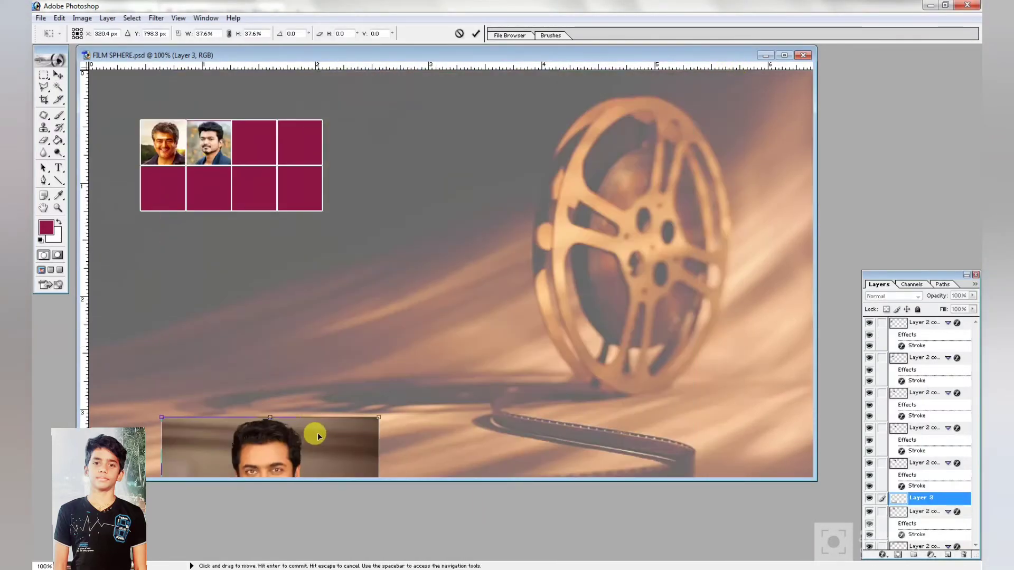
drag(318, 437, 335, 181)
key(Return)
key(ctrl+g)
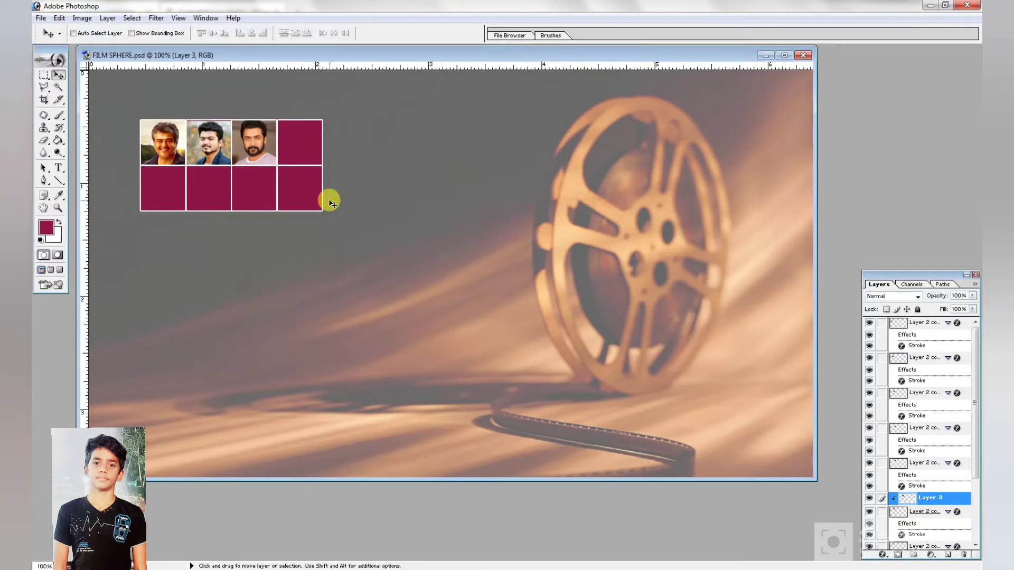
key(Up)
key(Up)
- Copy the whole Karthi-Sivakumar.jpg photo and paste it into FILM SPHERE.psd above the top row's fourth square
ctrl+click(299, 152)
key(ctrl+o)
double_click(740, 157)
key(ctrl+a)
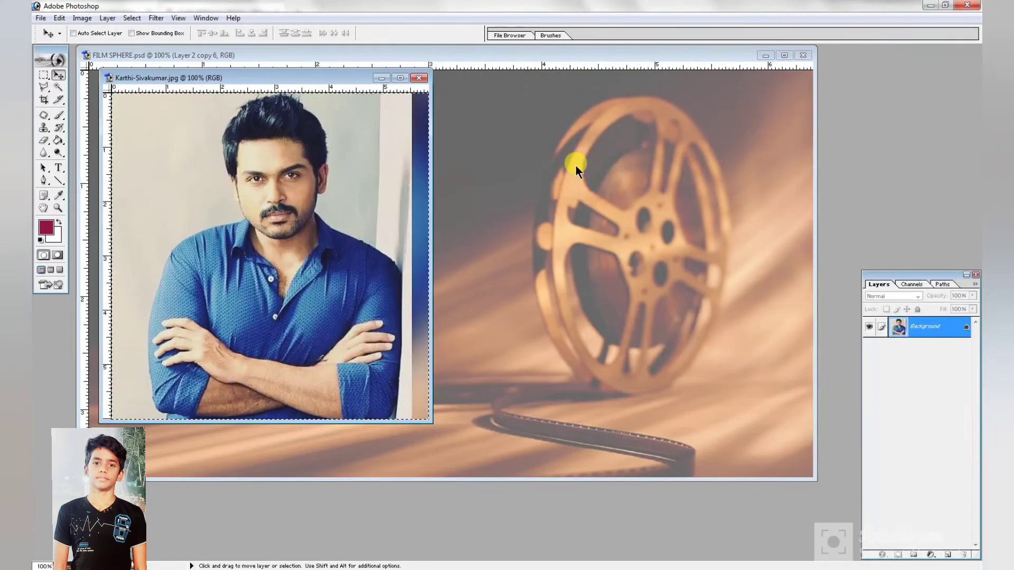
key(ctrl+c)
key(ctrl+w)
key(ctrl+v)
- Scale the Karthi-Sivakumar portrait to about 26.6% and clip it to the top row's fourth square
key(ctrl+t)
drag(600, 110, 399, 336)
drag(351, 369, 326, 141)
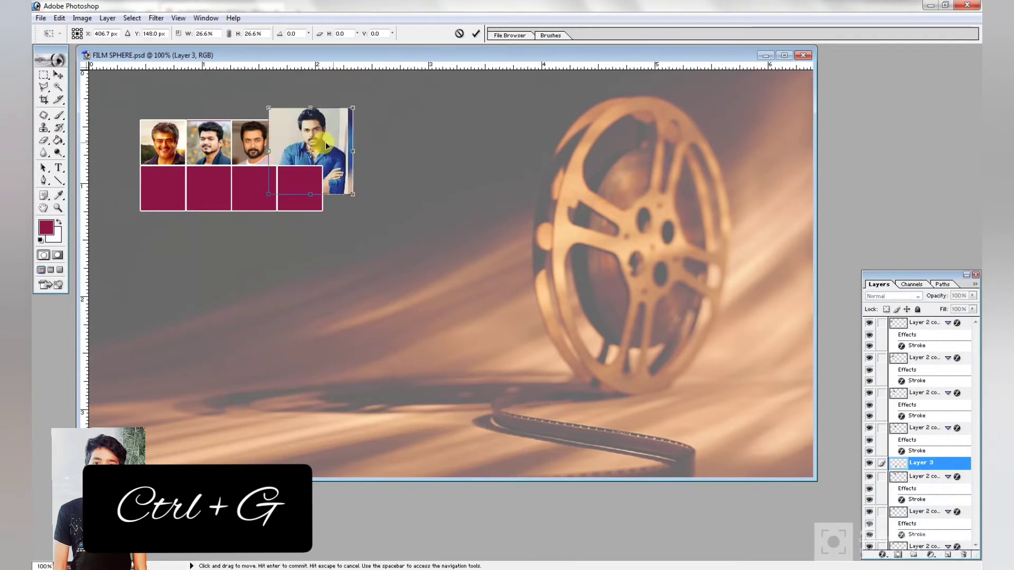
key(Return)
key(ctrl+g)
- Nudge the clipped portrait left until the face is centred in the fourth square, and merge it with that square's layer
key(Left)
key(Left)
key(Left)
key(Left)
key(Left)
key(Left)
key(Left)
key(Left)
key(Left)
key(Left)
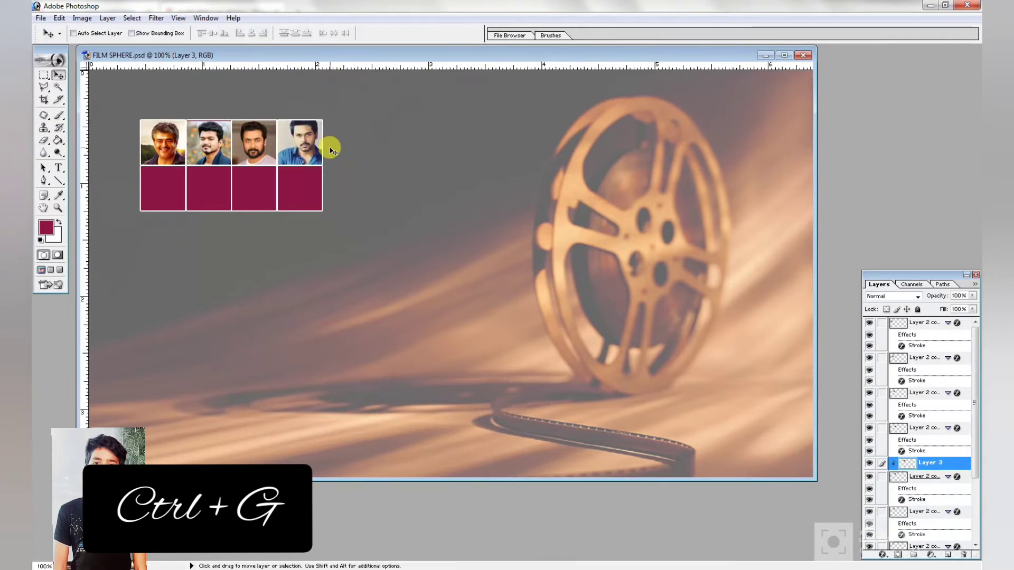
key(ctrl+e)
- Copy the whole vijay-sethupathi photo and paste it into FILM SPHERE.psd above the bottom row's fourth square
ctrl+click(305, 185)
key(ctrl+o)
double_click(857, 164)
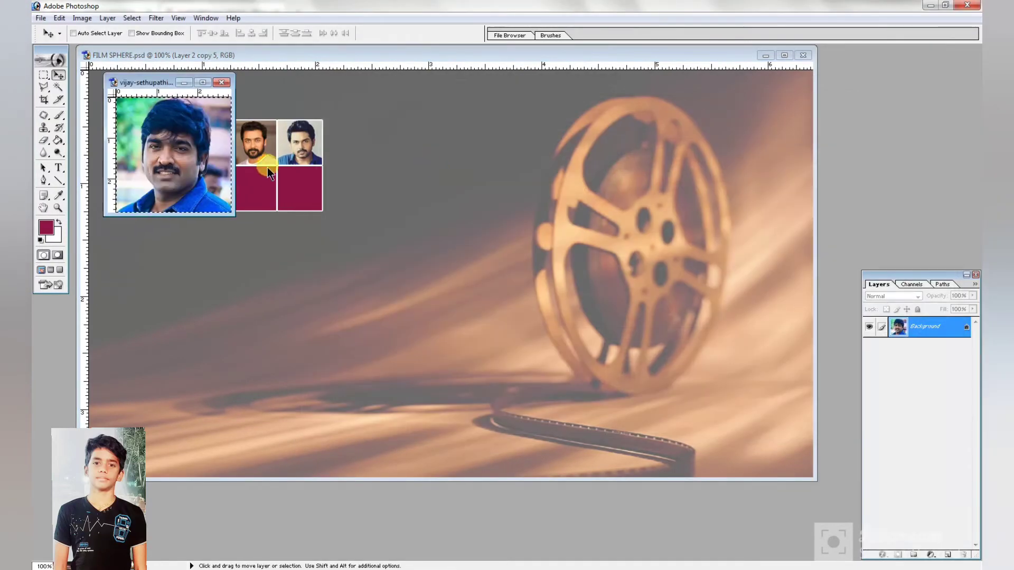
click(242, 120)
key(ctrl+v)
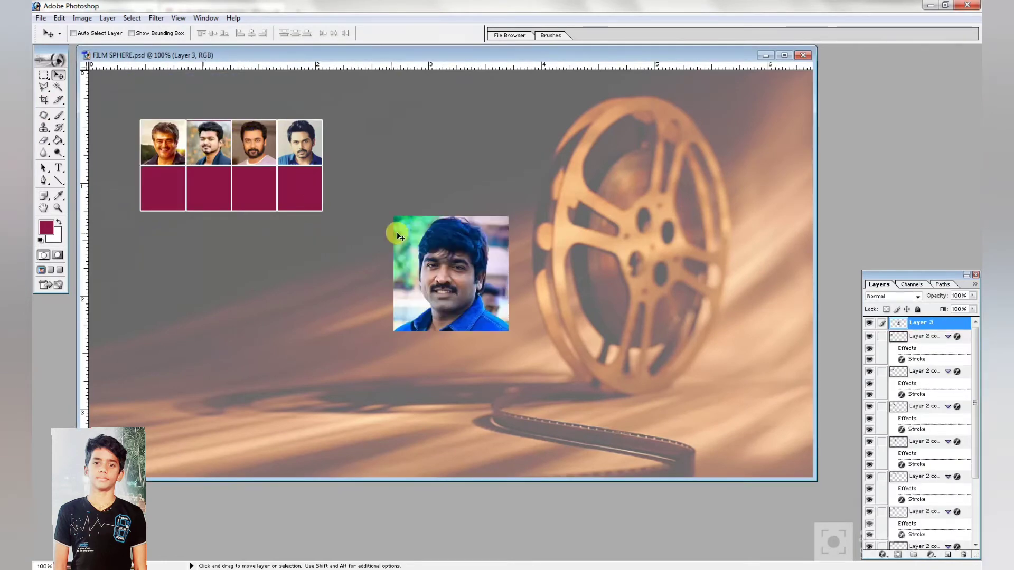
- Scale the vijay-sethupathi portrait down over the bottom row's first square and clip it to that square
drag(398, 234, 119, 169)
key(ctrl+t)
drag(231, 151, 187, 186)
key(Return)
key(ctrl+g)
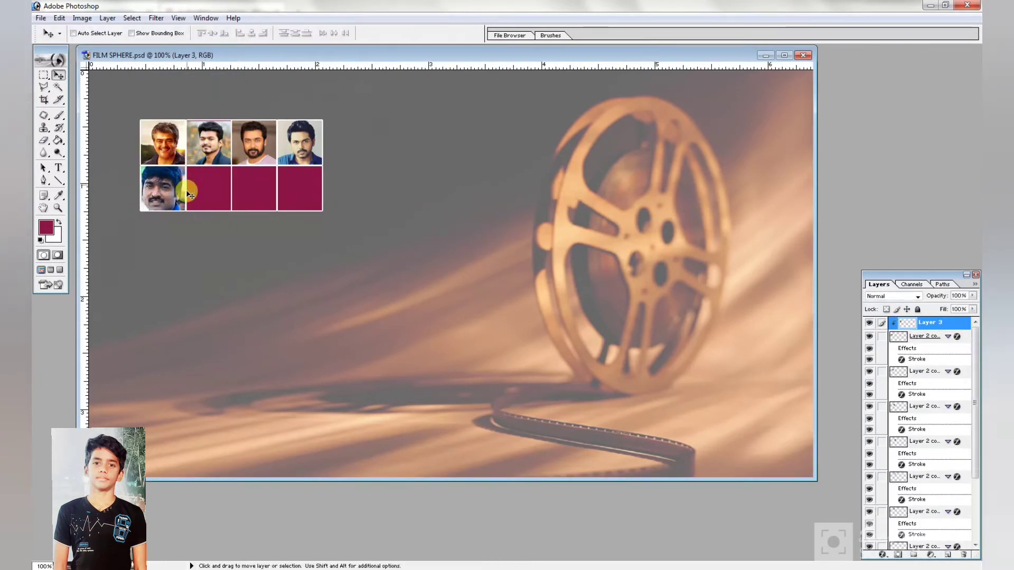
- Shrink the clipped vijay-sethupathi portrait slightly to fit the bottom row's first square and merge it with that square's layer
key(ctrl+t)
drag(127, 225, 134, 218)
key(Return)
key(ctrl+e)
- Copy the whole index photo and paste it into FILM SPHERE.psd above the bottom row's second square
ctrl+click(214, 197)
key(ctrl+o)
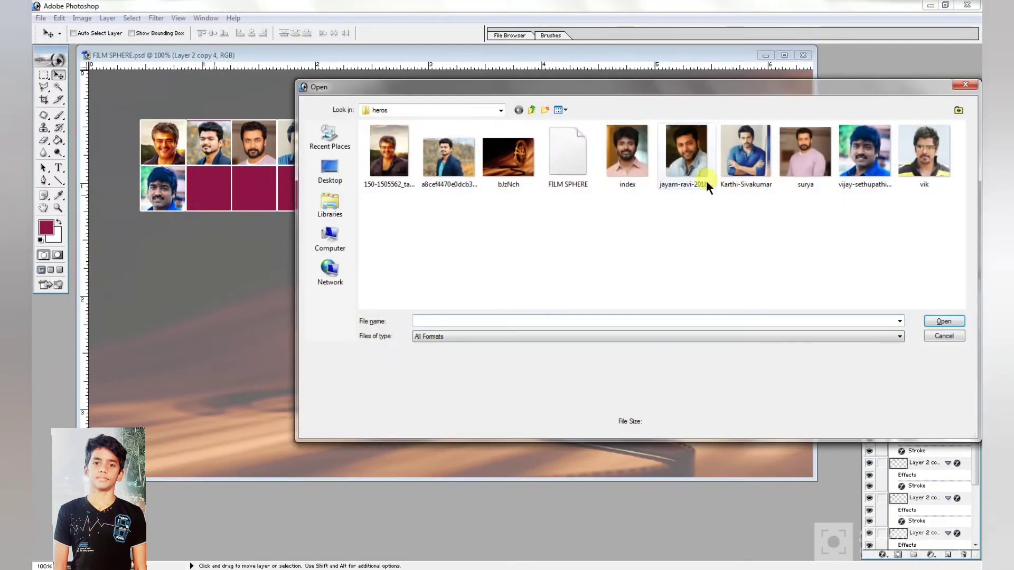
double_click(629, 157)
key(ctrl+a)
key(ctrl+c)
click(513, 170)
key(ctrl+v)
- Scale down the pasted index portrait, move it over the bottom row's second square and clip it there
key(ctrl+t)
drag(507, 202, 486, 228)
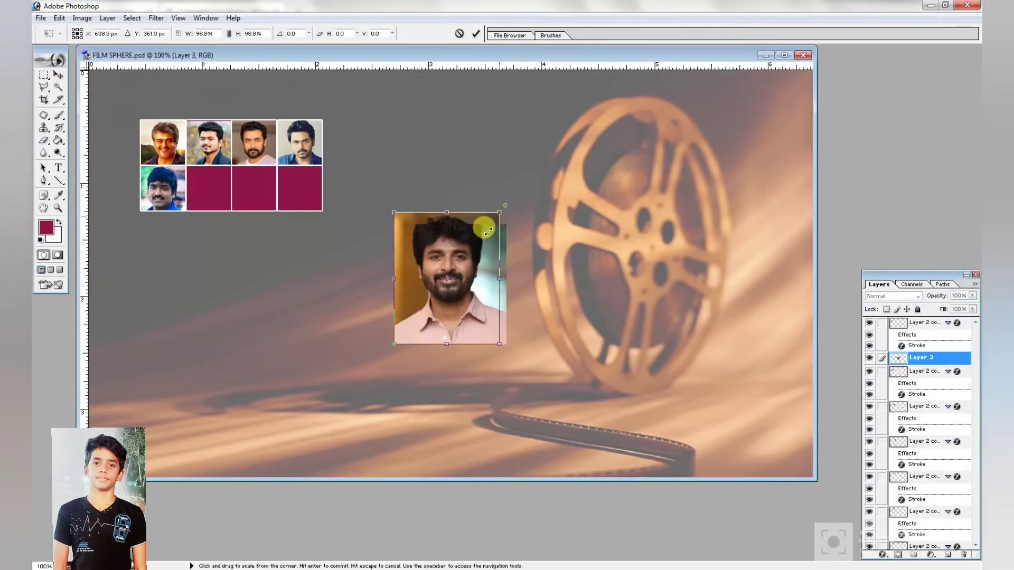
drag(468, 269, 241, 193)
key(Return)
key(ctrl+g)
- Shrink and centre the clipped face within the bottom row's second square, and merge it with that square's layer
key(ctrl+t)
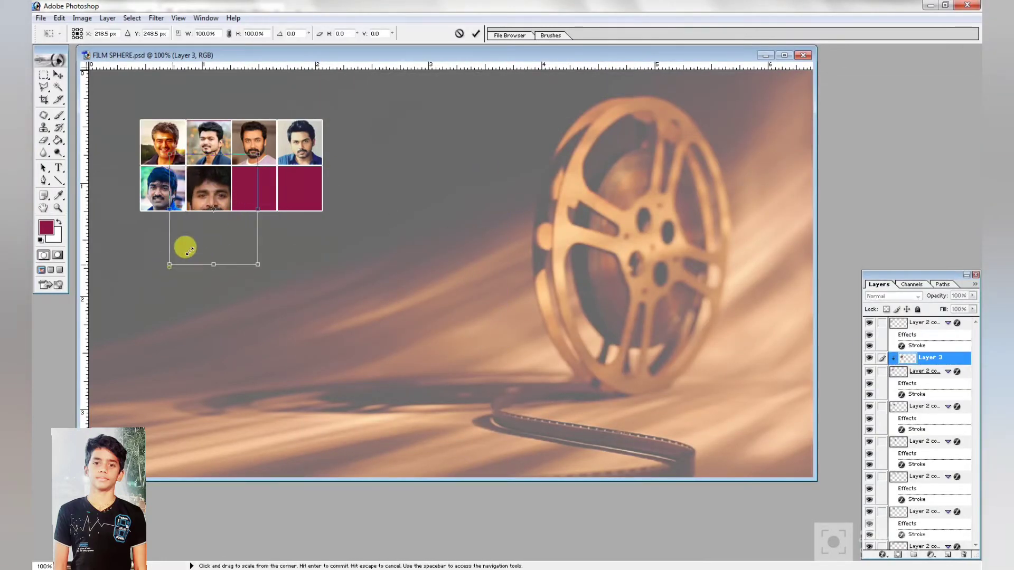
drag(168, 266, 199, 227)
drag(235, 202, 219, 206)
key(Return)
key(ctrl+e)
- Copy the whole vik photo and paste it into FILM SPHERE.psd above the bottom row's third square
ctrl+click(265, 202)
key(ctrl+o)
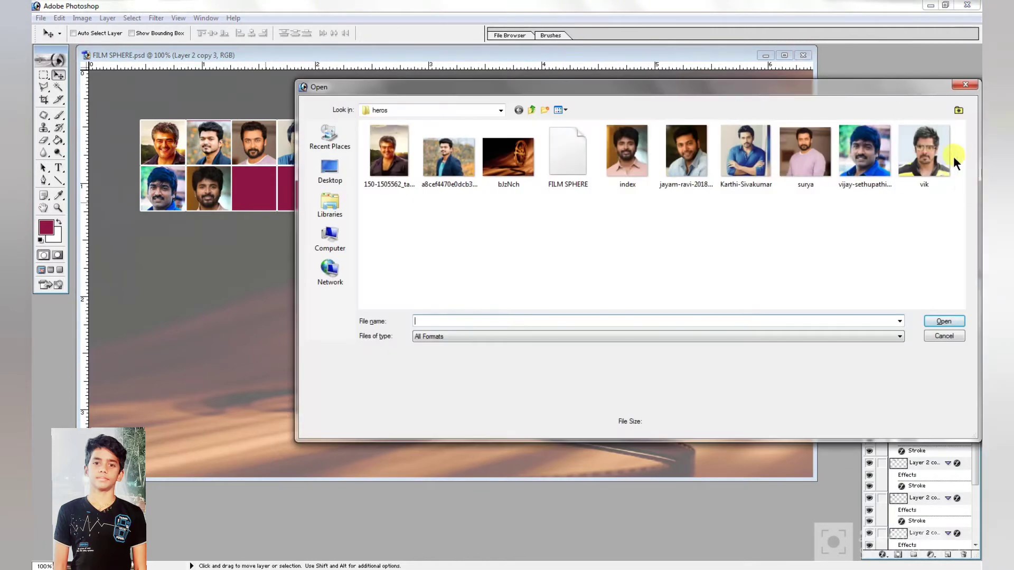
double_click(942, 158)
key(ctrl+a)
key(ctrl+c)
click(516, 139)
key(ctrl+v)
- Scale the vik portrait to fit the bottom row's third square, clip it there, and merge it with that square's layer
key(ctrl+t)
drag(595, 130, 297, 294)
drag(351, 379, 272, 183)
key(Return)
key(ctrl+g)
key(ctrl+e)
- Copy the whole jayam-ravi photo and paste it into FILM SPHERE.psd above the bottom row's fourth square
ctrl+click(299, 188)
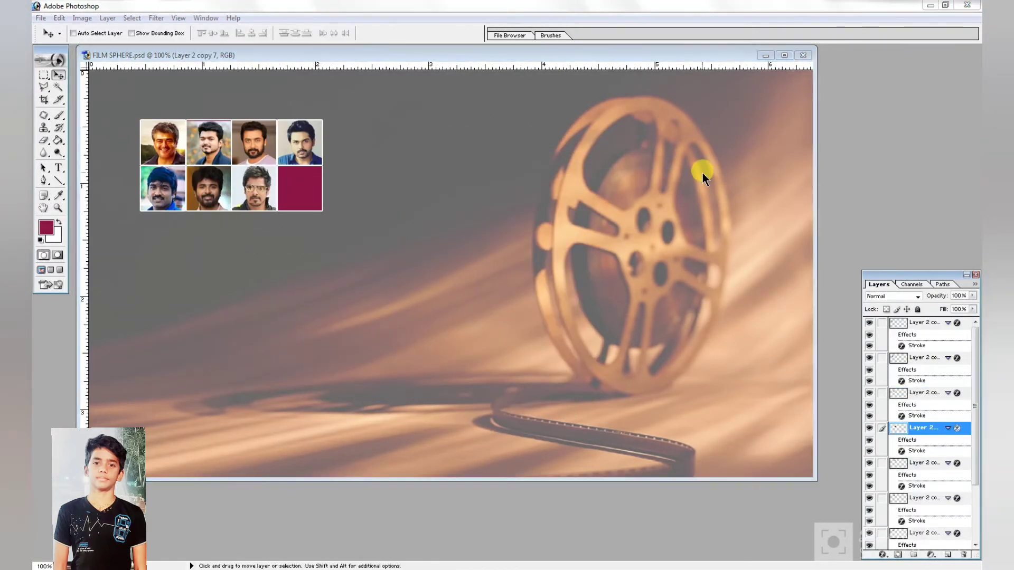
key(ctrl+o)
double_click(706, 151)
key(ctrl+a)
key(ctrl+c)
click(499, 230)
key(ctrl+v)
- Scale down the jayam-ravi portrait over the bottom row's fourth square and clip it to that square
drag(499, 231, 337, 175)
key(ctrl+t)
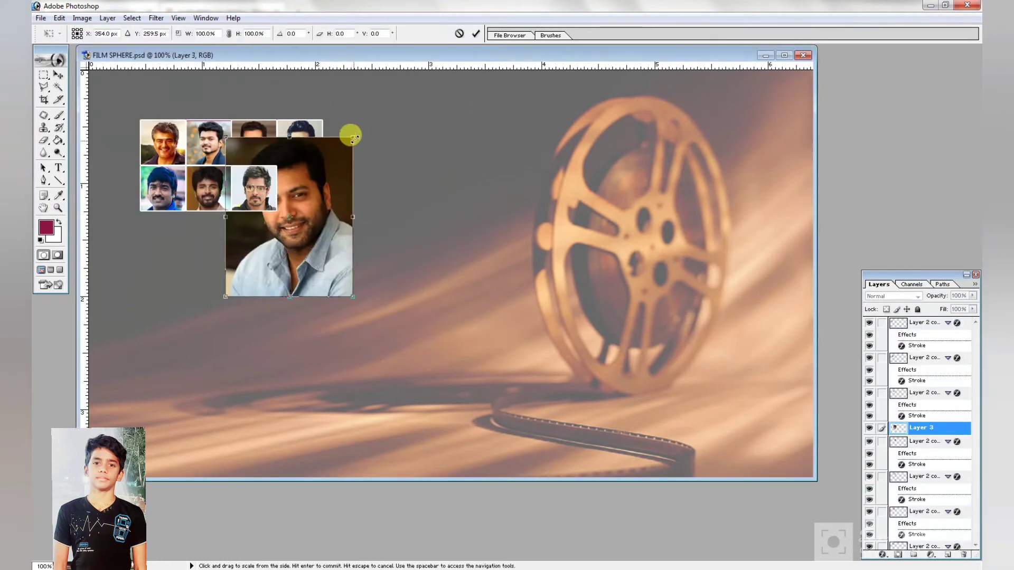
drag(353, 137, 301, 201)
drag(290, 239, 321, 183)
key(Return)
key(ctrl+g)
- Scale the clipped jayam-ravi portrait to about 62.3% to fit its square, and merge the portrait square layers
key(ctrl+t)
drag(334, 144, 312, 190)
drag(270, 237, 277, 229)
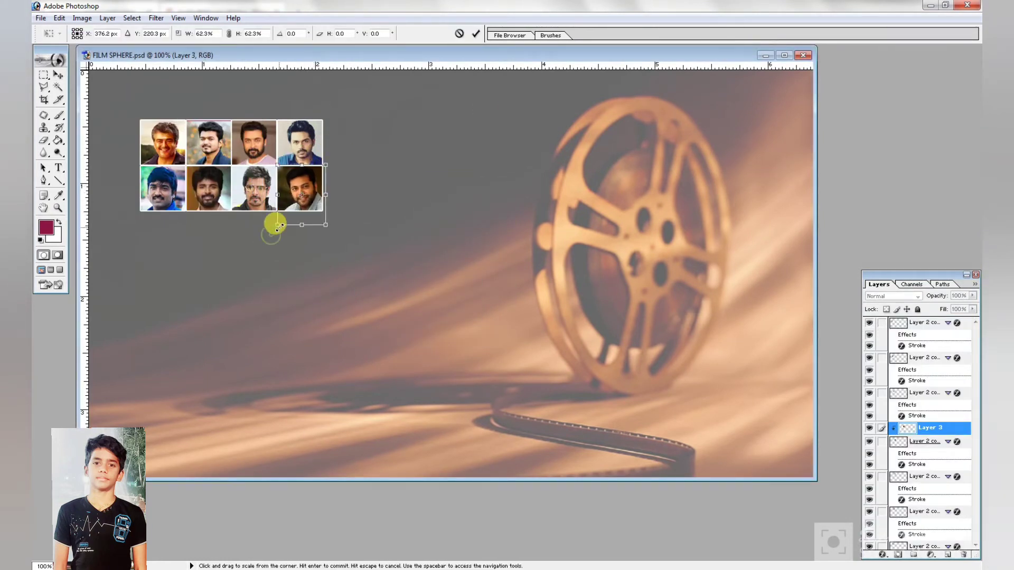
key(Return)
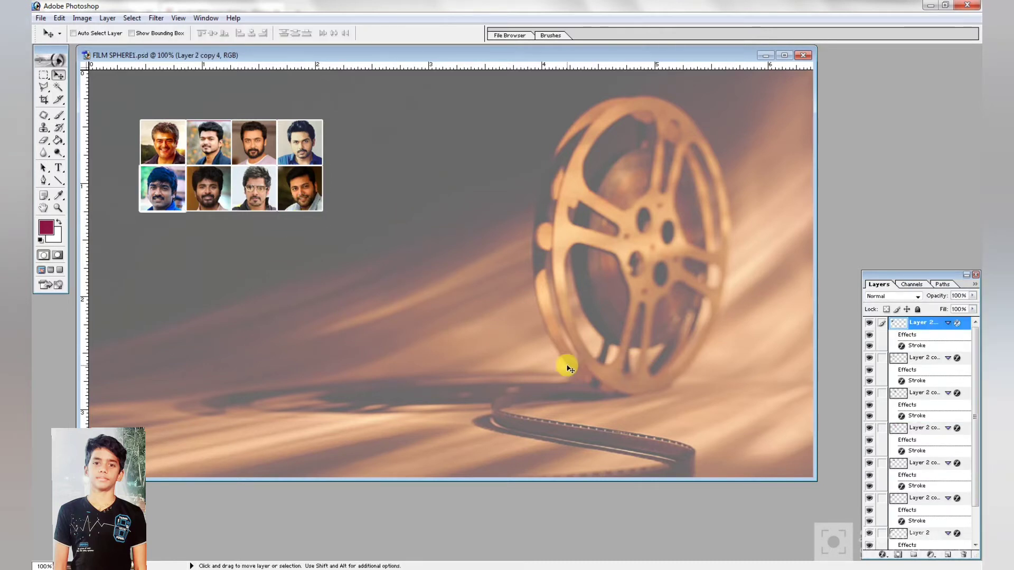
key(ctrl+e)
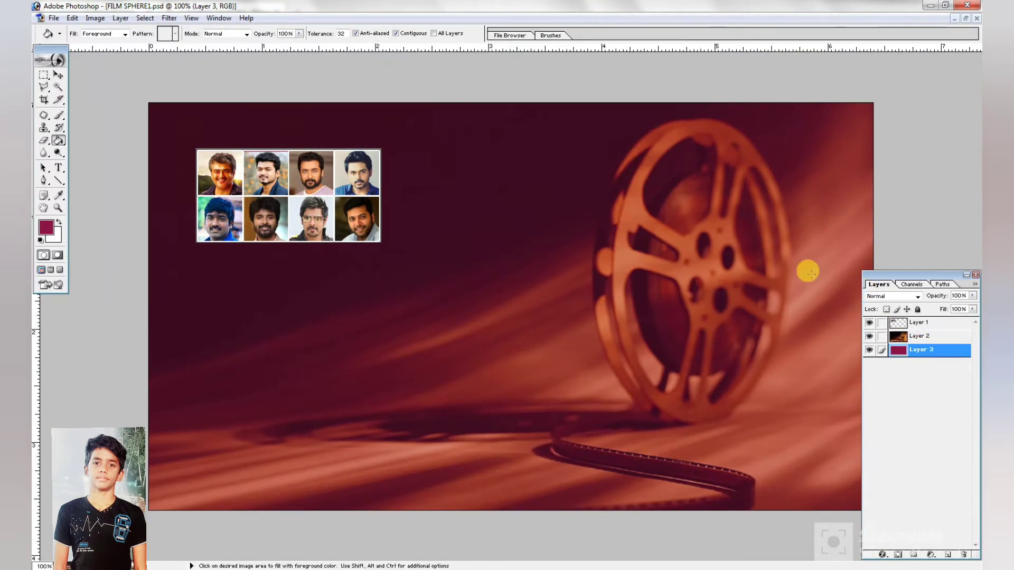
- Duplicate the eight-portrait block on Layer 1 and align the copy flush against the original's right edge
key(v)
click(919, 322)
drag(312, 188, 502, 195)
key(Left)
key(Left)
key(Left)
key(Left)
- Place another copy of the portrait block flush at the right end to make three side by side, and merge the block layers
drag(432, 196, 617, 199)
key(Left)
key(ctrl+e)
key(ctrl+e)
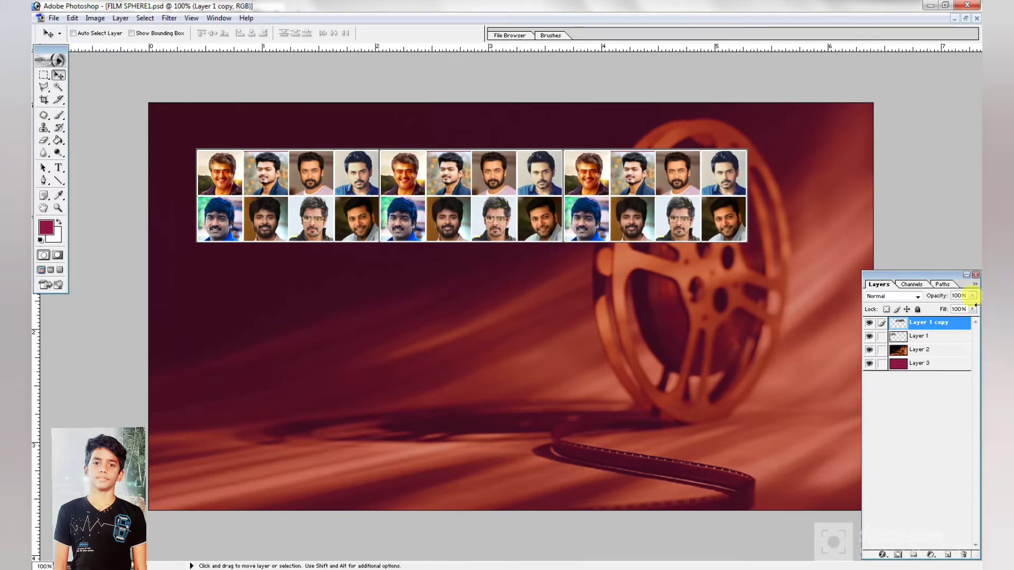
- Move the three-block strip to the canvas top, stack copies below it into a 12 by 8 portrait grid, and merge them
drag(537, 221, 549, 154)
key(ctrl+e)
key(ctrl+e)
key(ctrl+e)
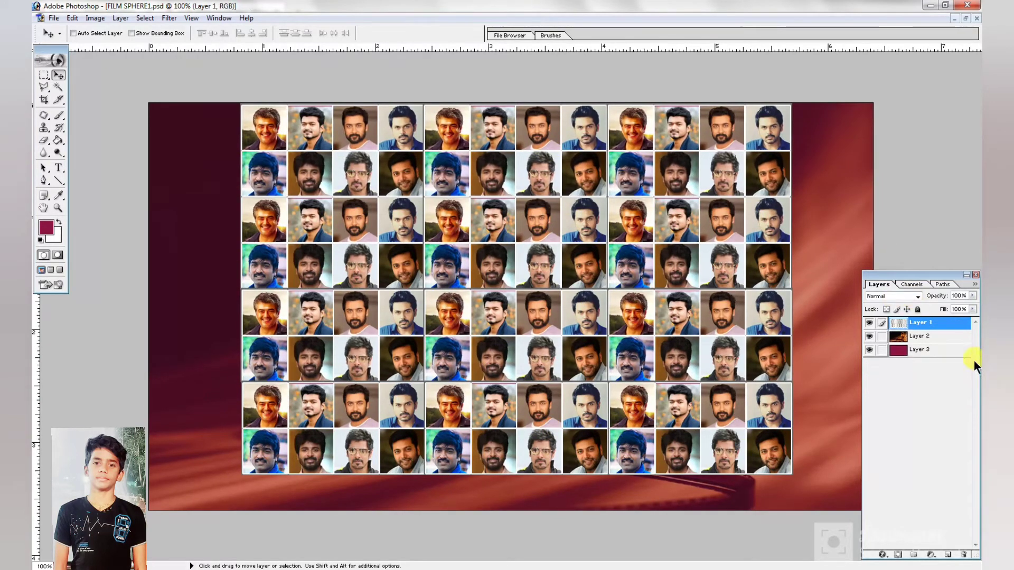
- Move the portrait grid down towards the canvas centre and enlarge it to about 102%
key(ctrl+t)
drag(782, 155, 783, 178)
drag(792, 126, 802, 119)
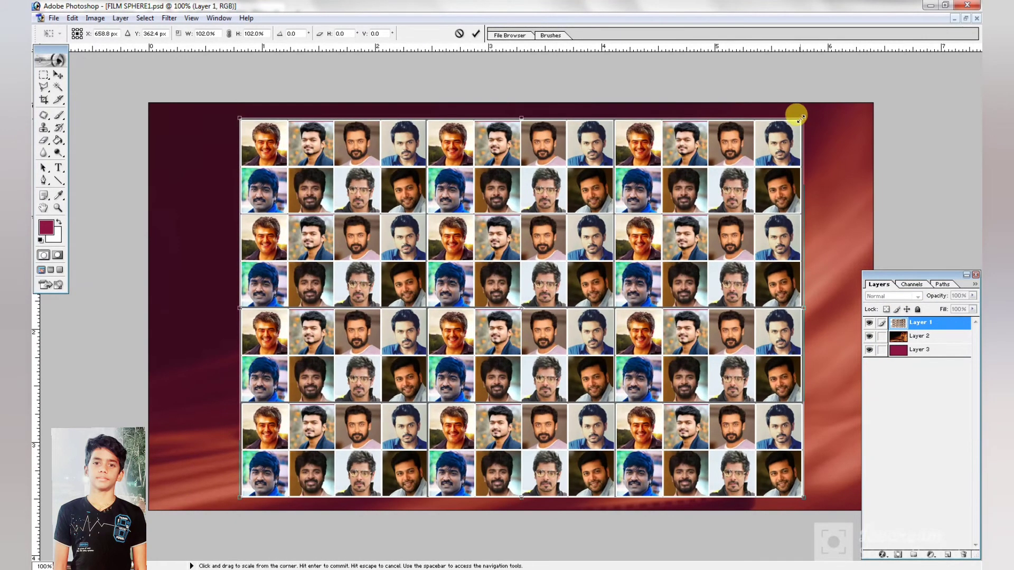
key(Return)
- Draw a large circular selection over the middle of the portrait grid with the Elliptical Marquee tool
right_click(45, 76)
click(79, 86)
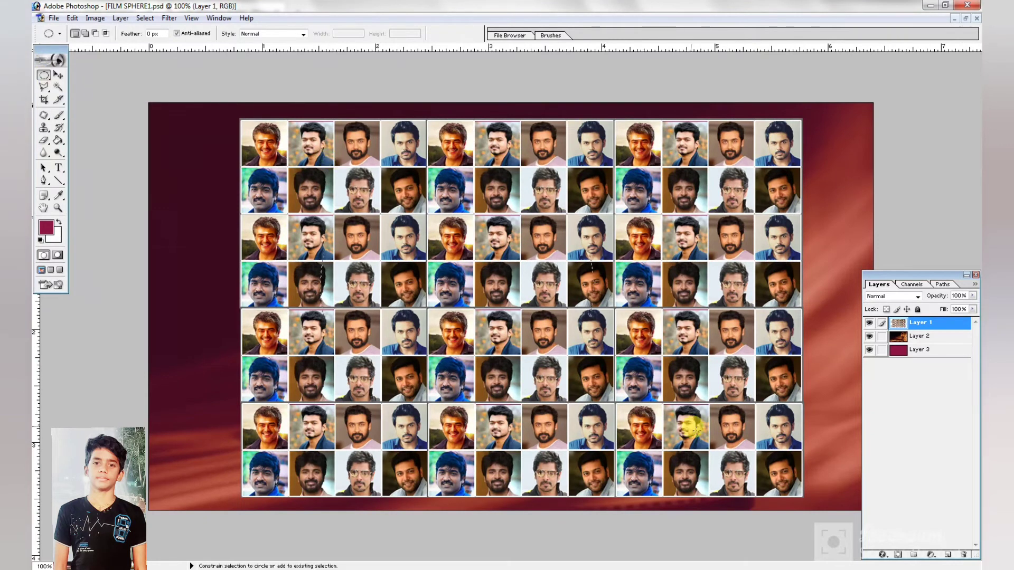
drag(708, 502, 707, 500)
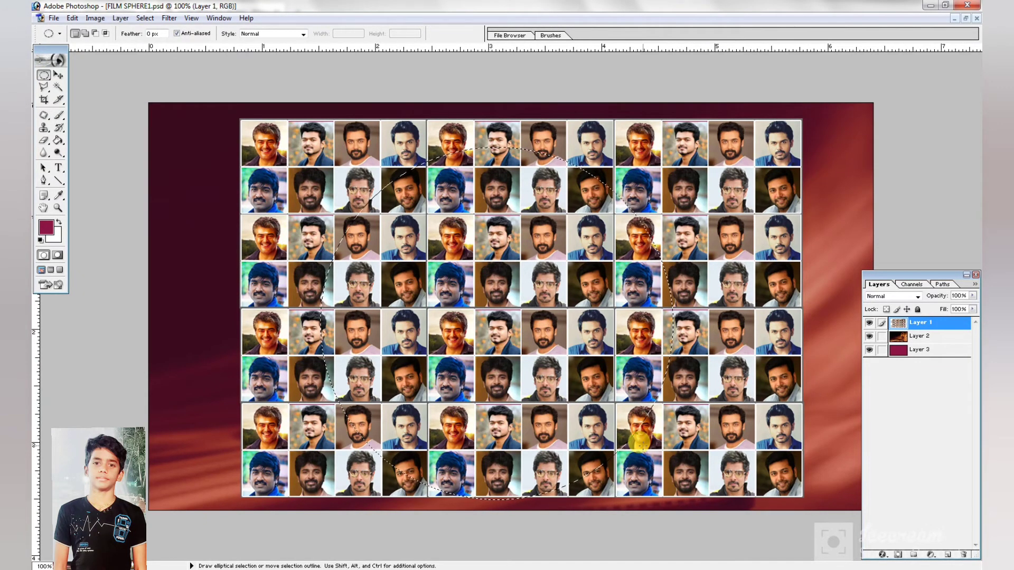
- Shift the circular selection slightly up and to the right until it is centred on the portrait grid
drag(595, 246, 595, 240)
key(Right)
key(Right)
key(Right)
key(Right)
key(Right)
key(Right)
key(Right)
key(Right)
key(Right)
key(Right)
key(Right)
key(Right)
key(Right)
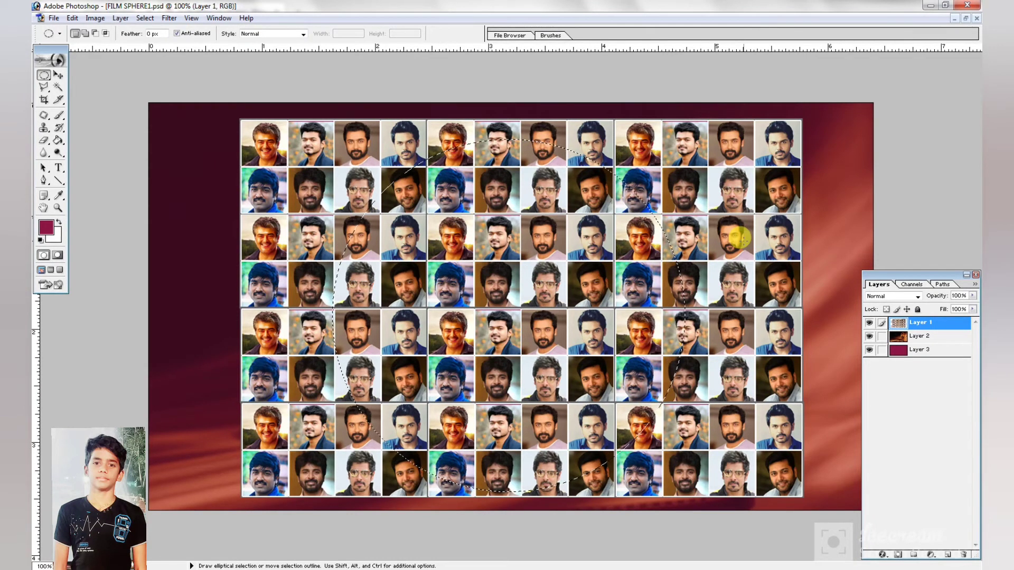
key(Right)
key(Right)
key(Right)
key(Right)
key(Right)
key(Right)
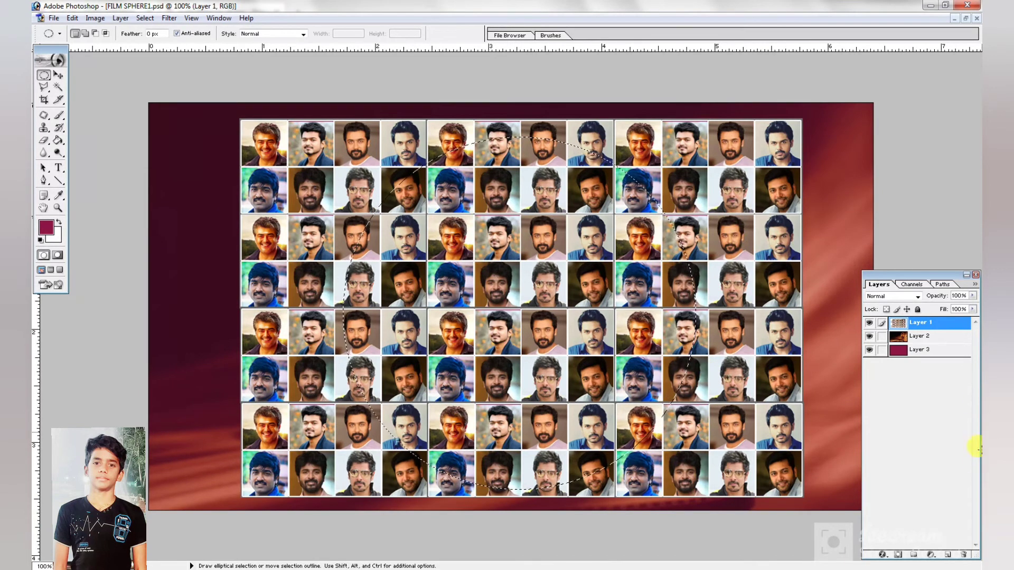
- Apply the Spherize filter to the circular selection with an amount of 100% in Normal mode
click(165, 17)
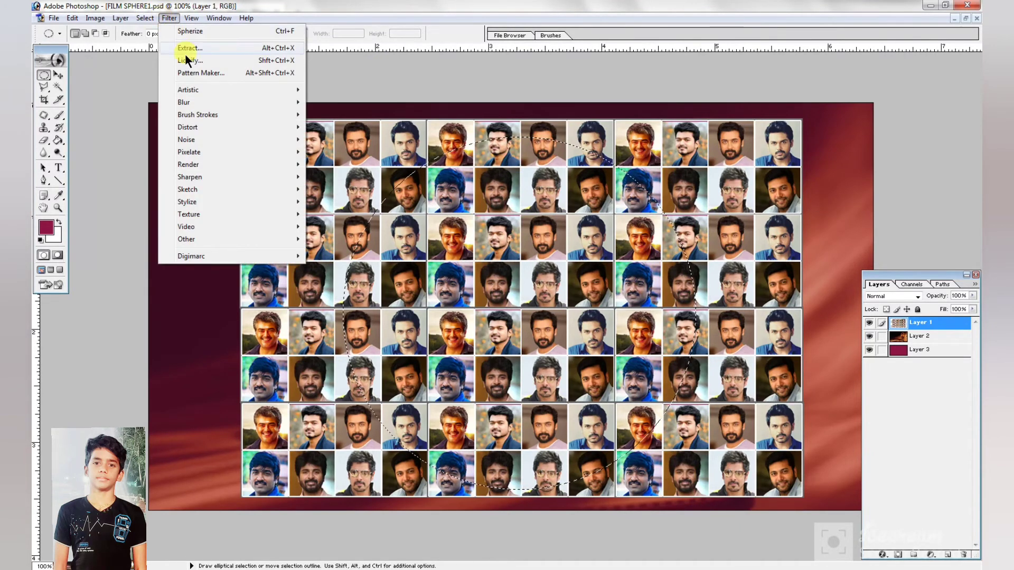
mouse_move(214, 126)
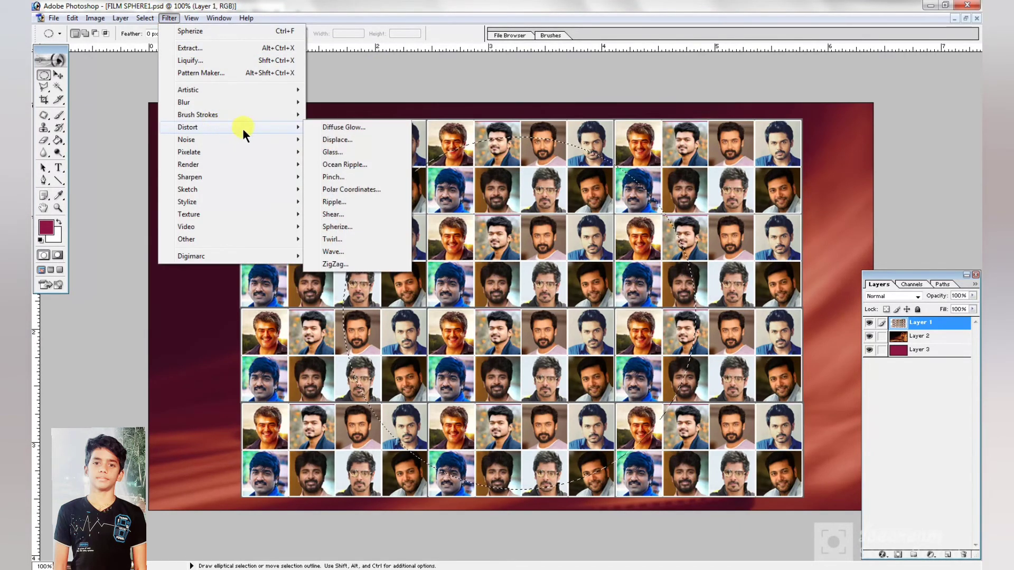
click(357, 227)
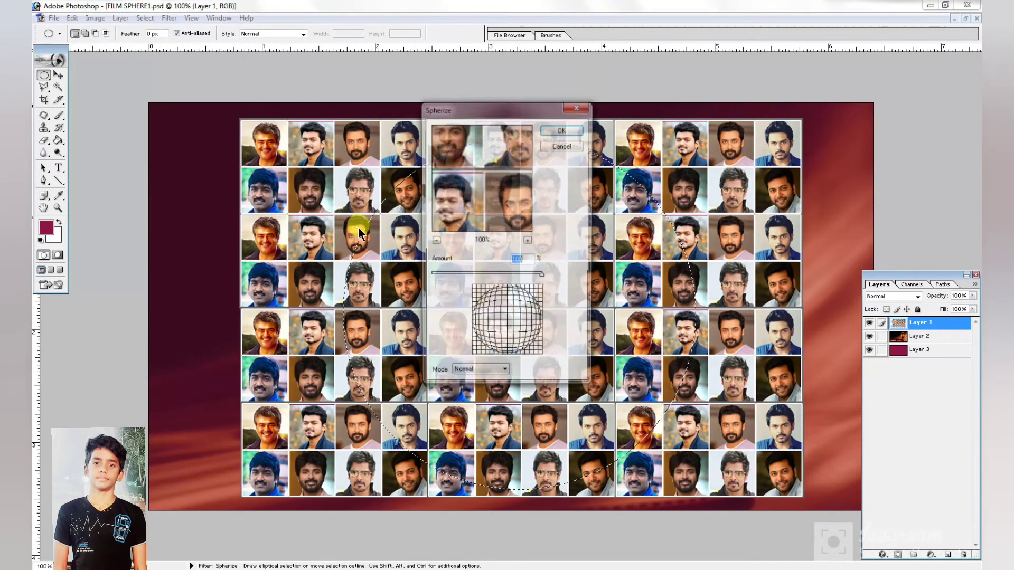
click(435, 242)
click(435, 242)
click(436, 242)
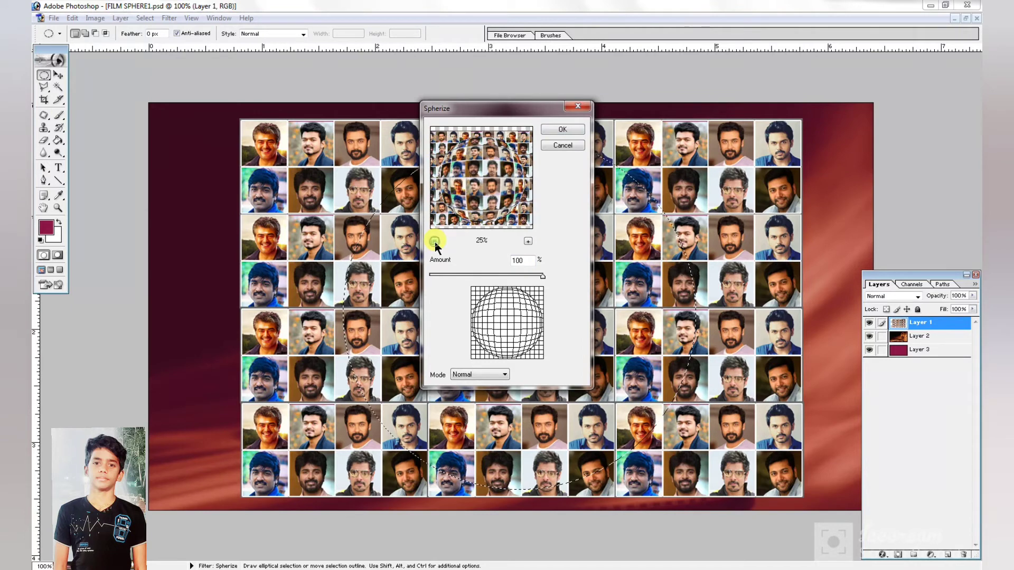
click(546, 277)
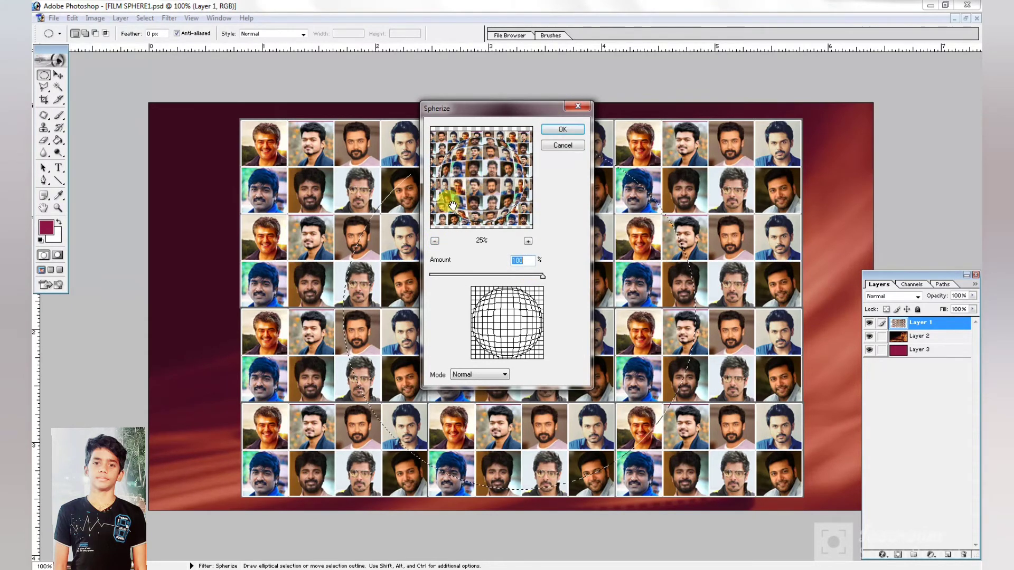
click(563, 129)
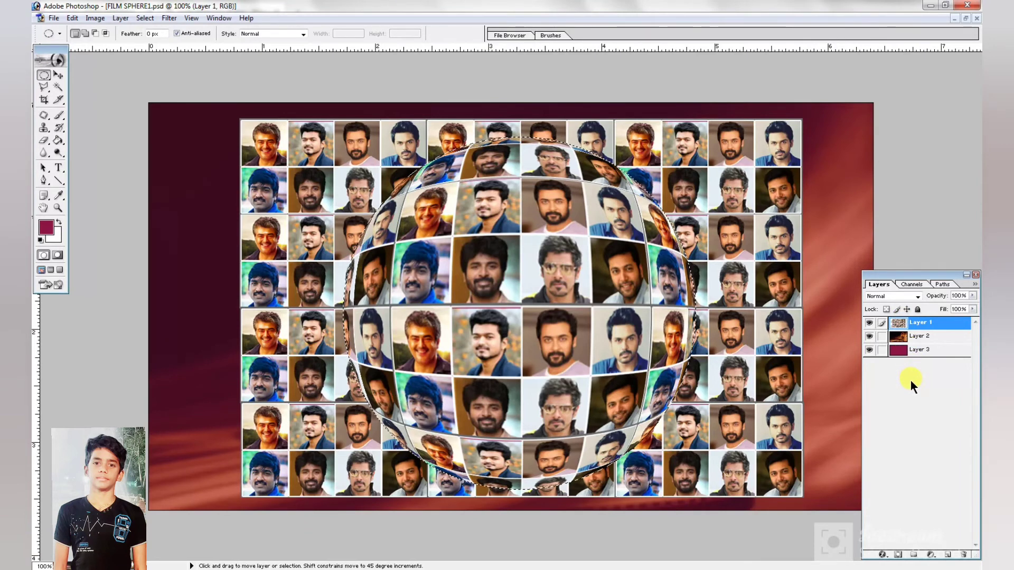
- Copy the spherized circle to a new layer and hide the portrait grid on Layer 1
key(ctrl+j)
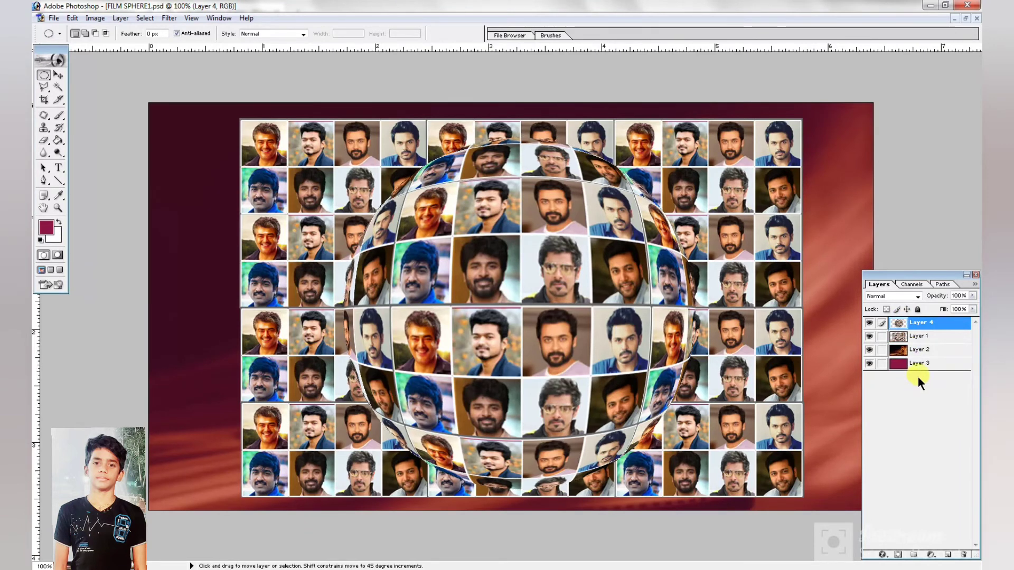
click(869, 339)
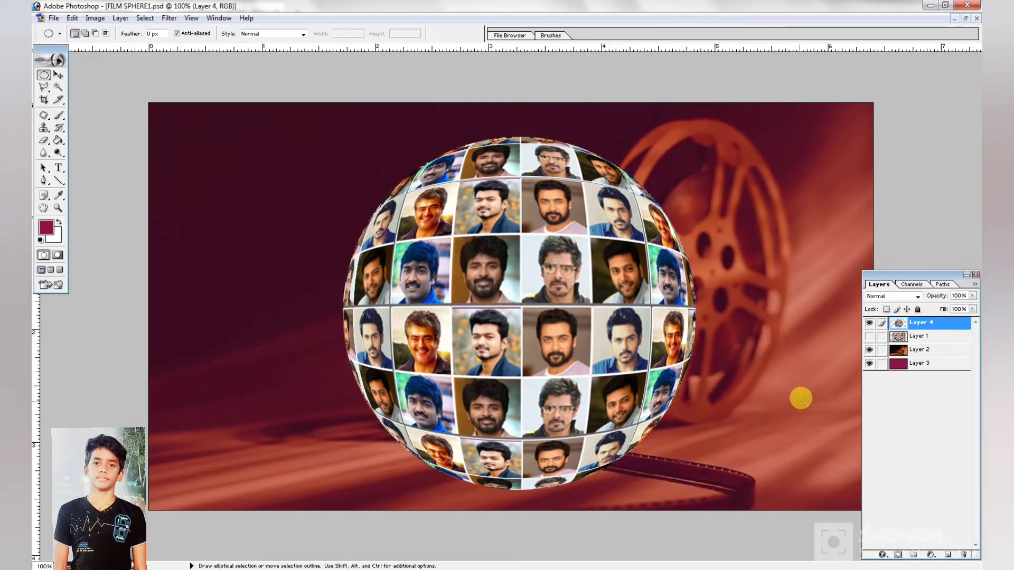
- Rotate the portrait sphere 17° clockwise and move it left, clear of the film reel
key(ctrl+t)
drag(759, 423, 690, 472)
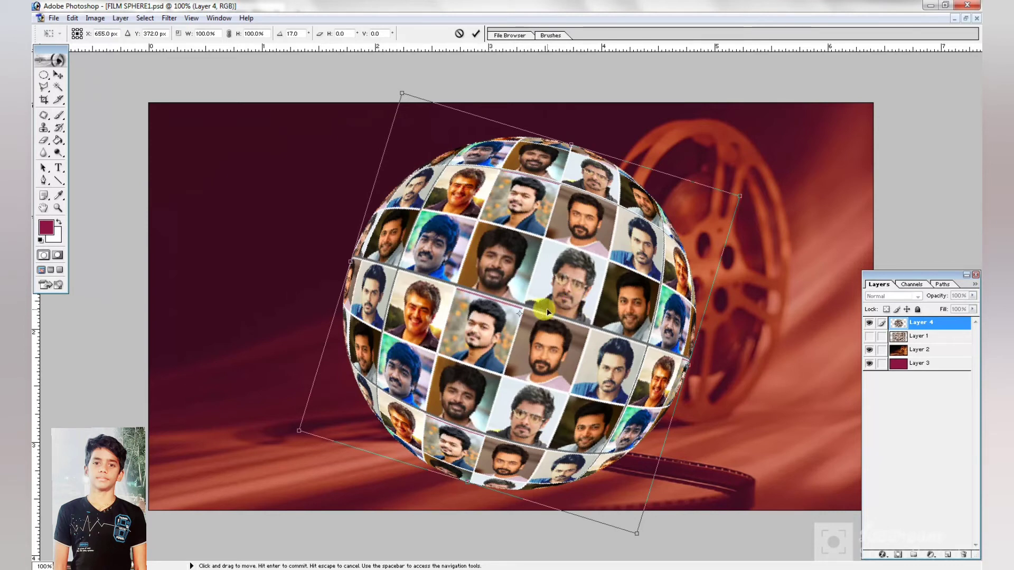
key(Return)
click(58, 74)
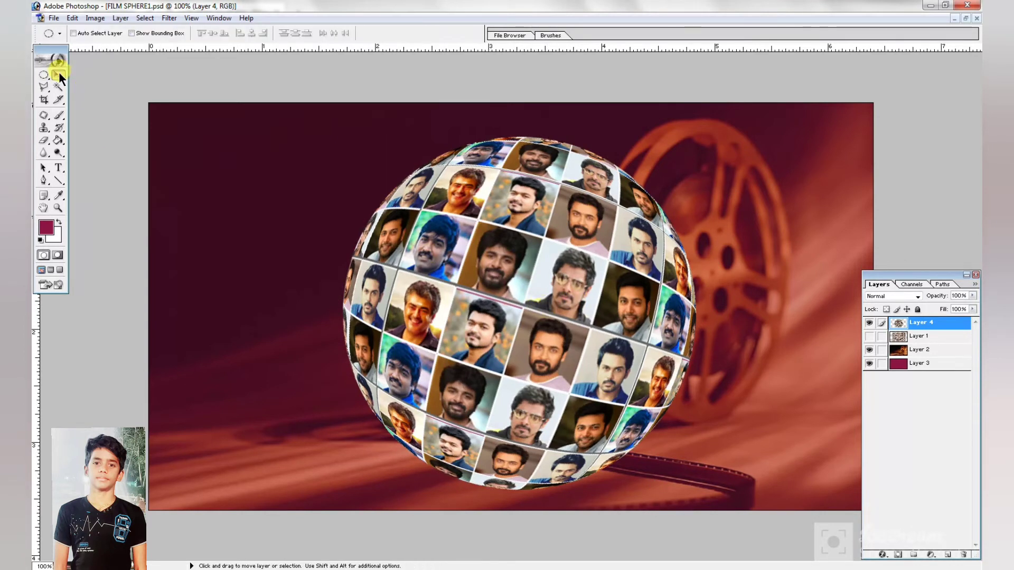
drag(486, 266, 361, 257)
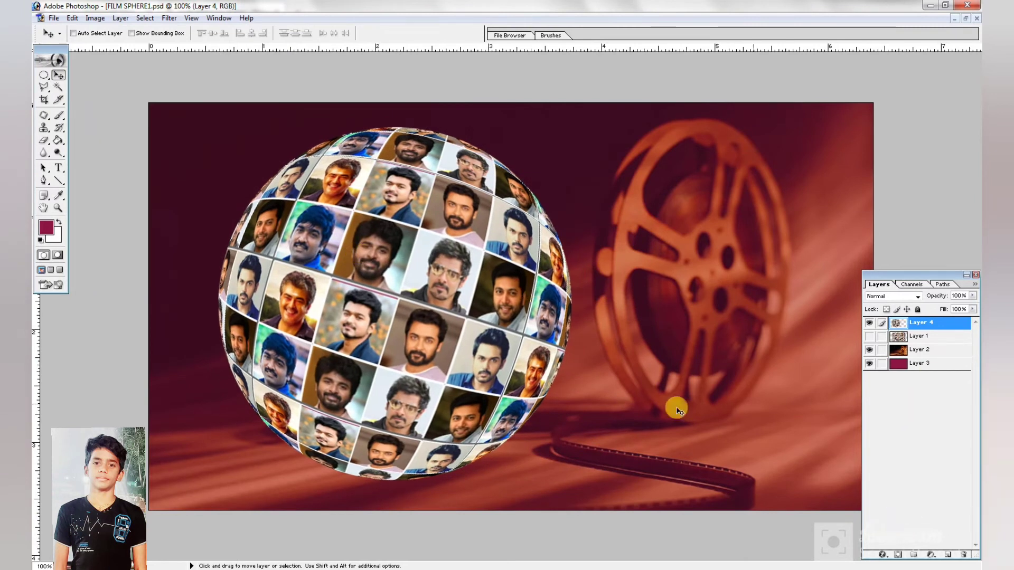
- Add a drop shadow to the sphere with 100% opacity, 24% spread, 73 px size and an increased distance
click(882, 557)
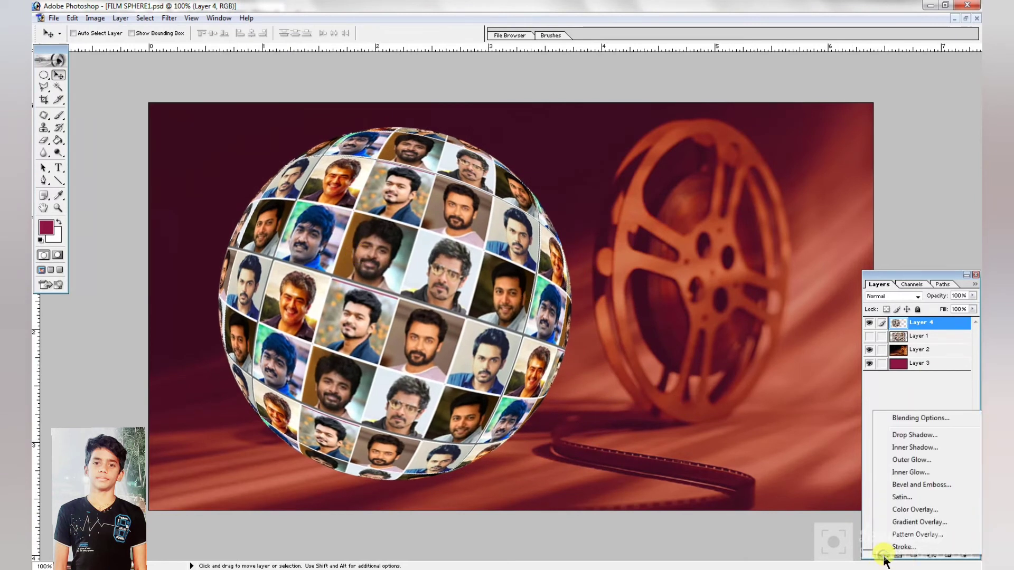
click(908, 437)
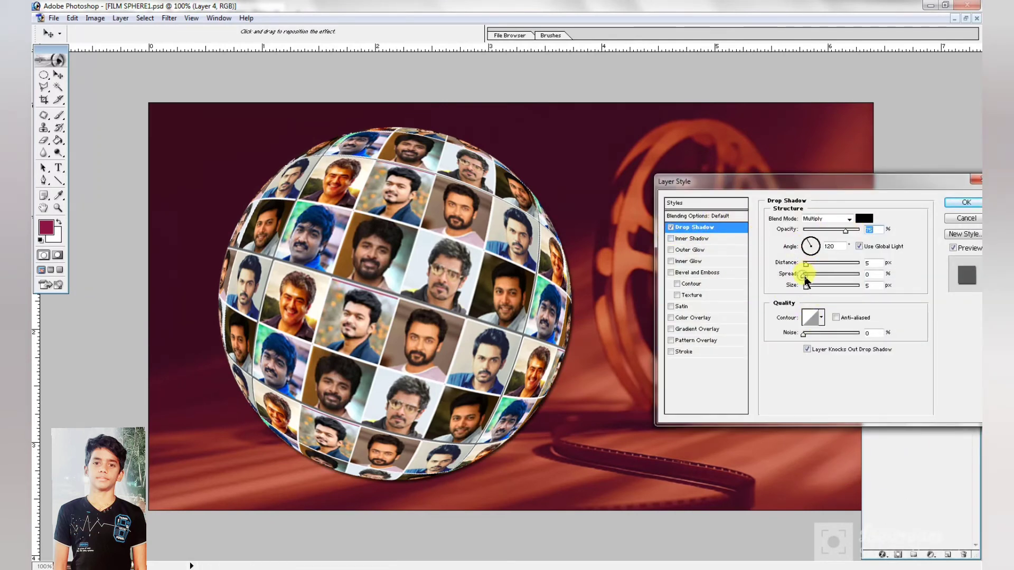
drag(805, 278, 810, 278)
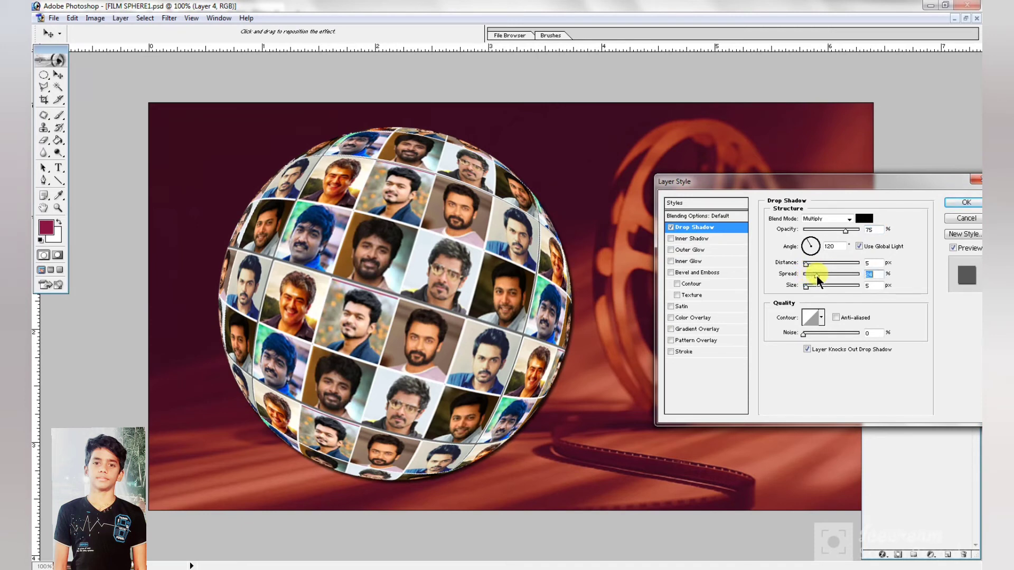
drag(806, 287, 822, 287)
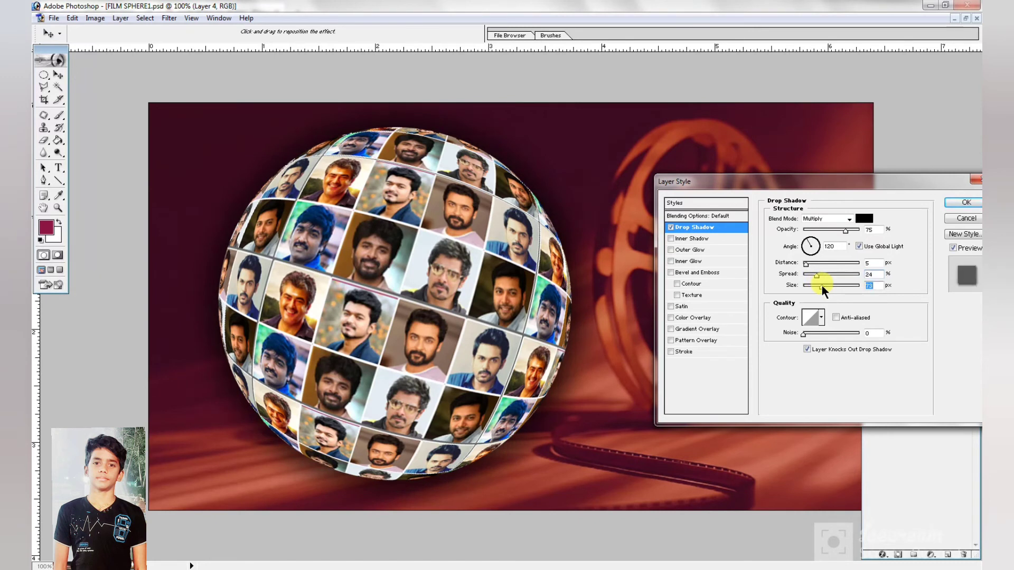
drag(846, 230, 857, 228)
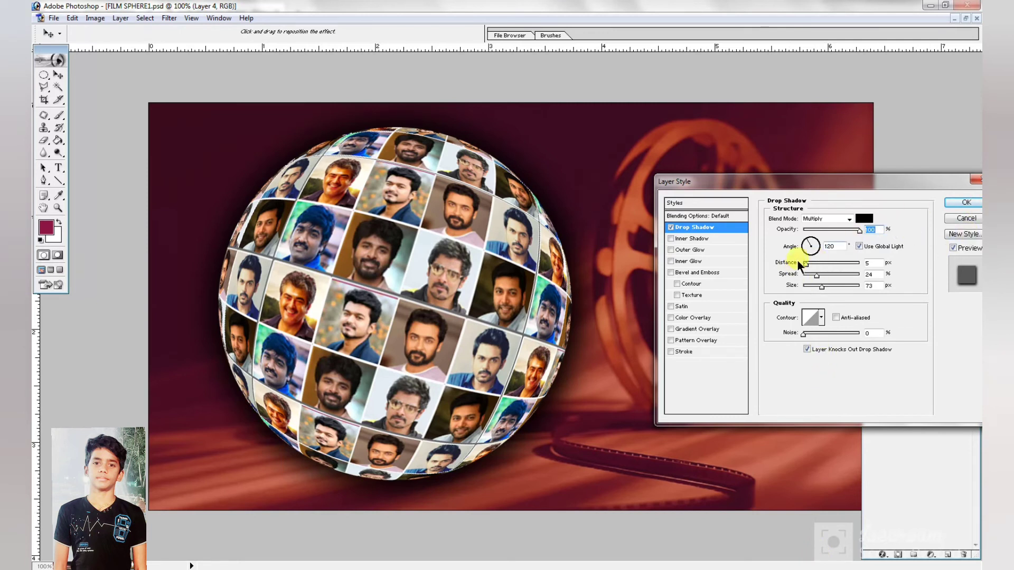
drag(805, 264, 817, 266)
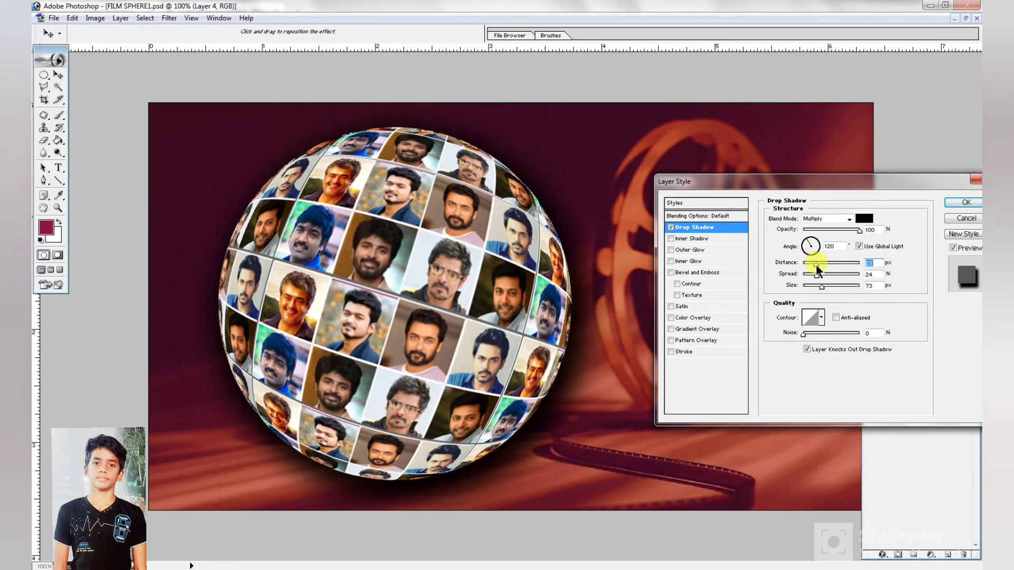
click(954, 203)
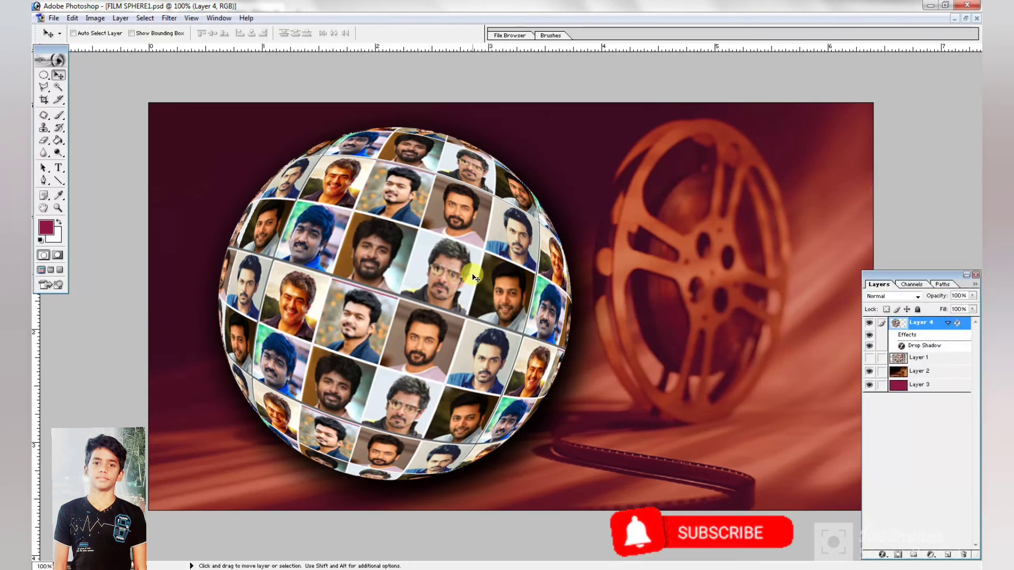
key(ctrl+minus)
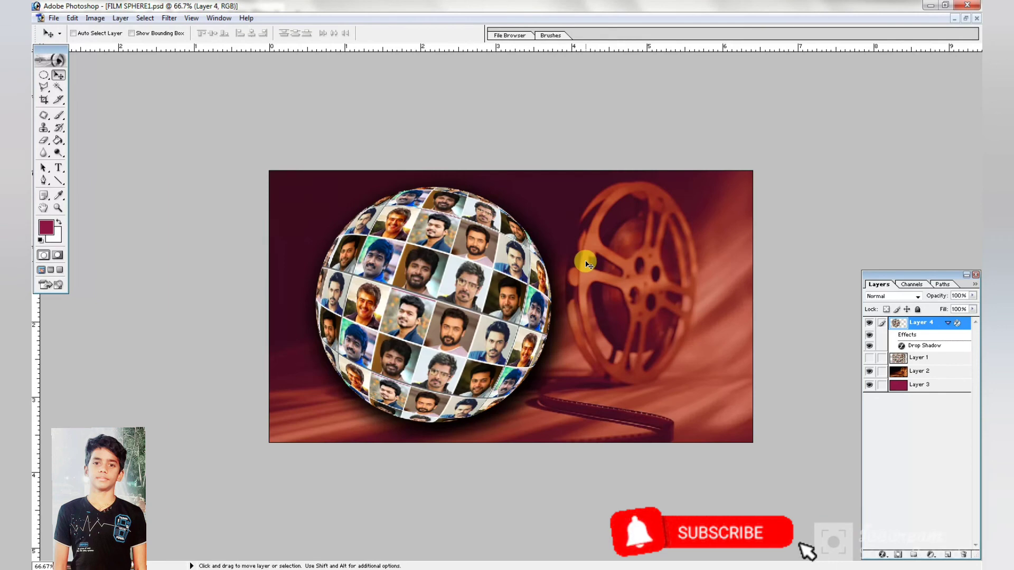
key(ctrl+plus)
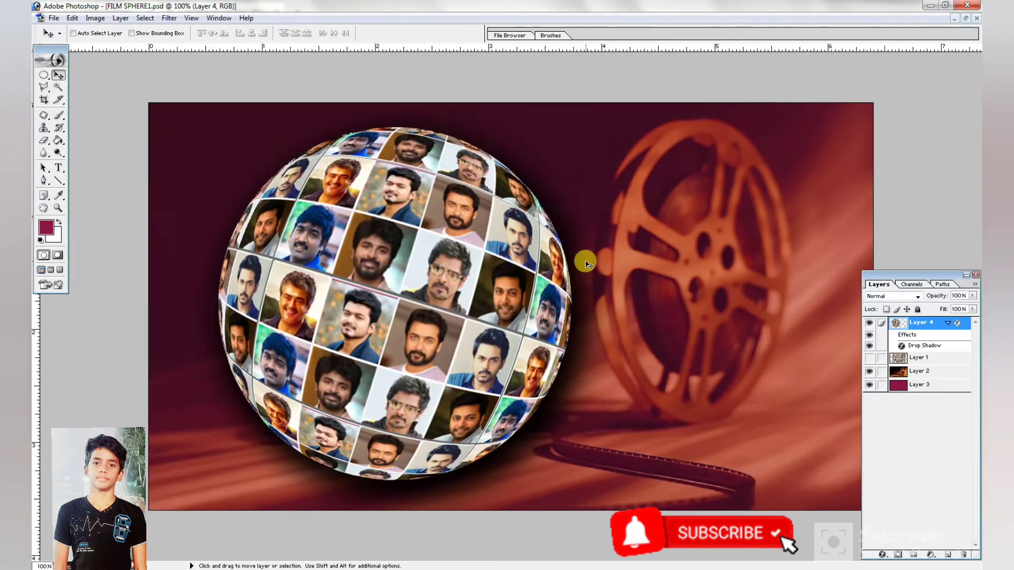
key(ctrl+minus)
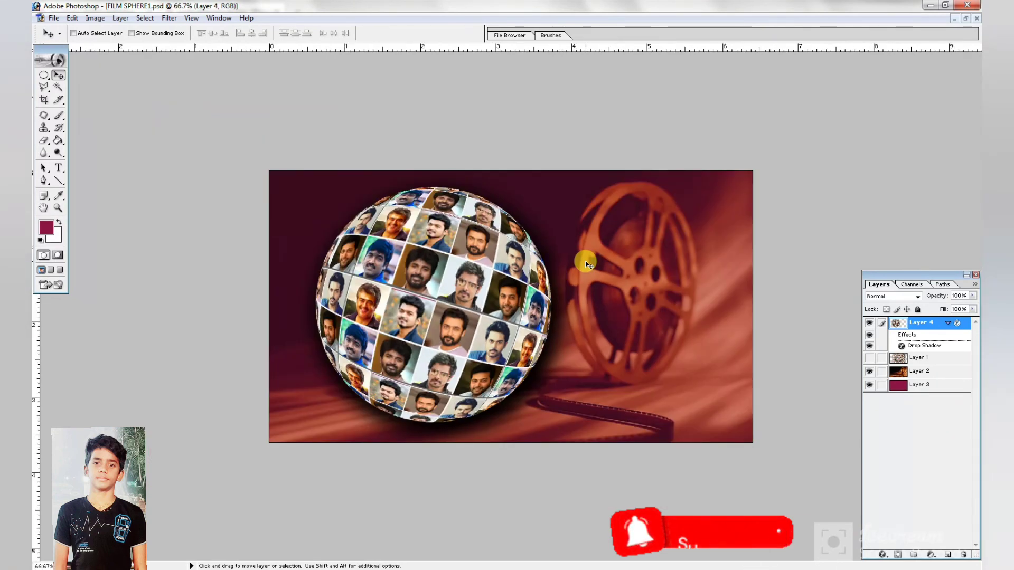
key(ctrl+plus)
key(ctrl+minus)
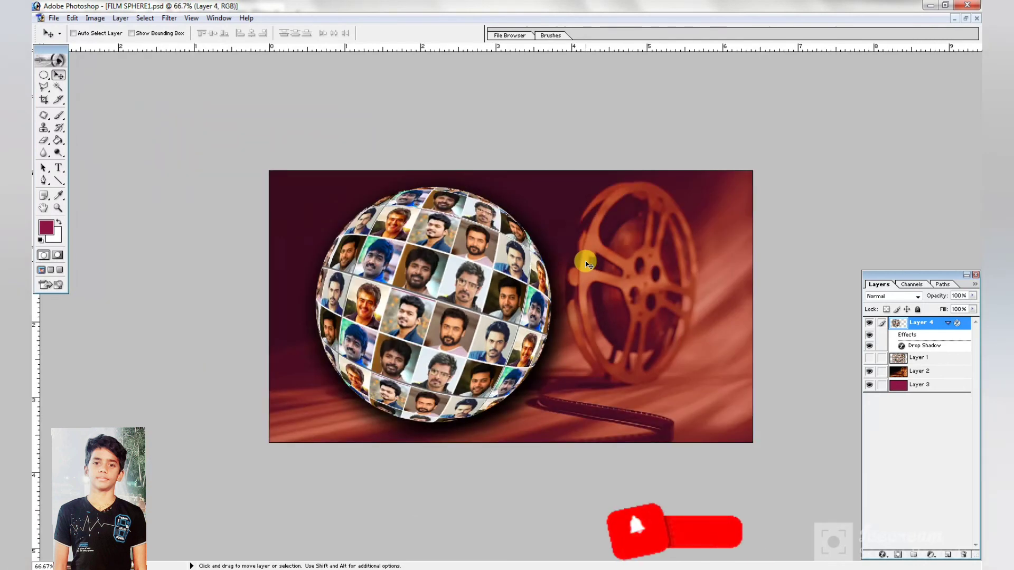